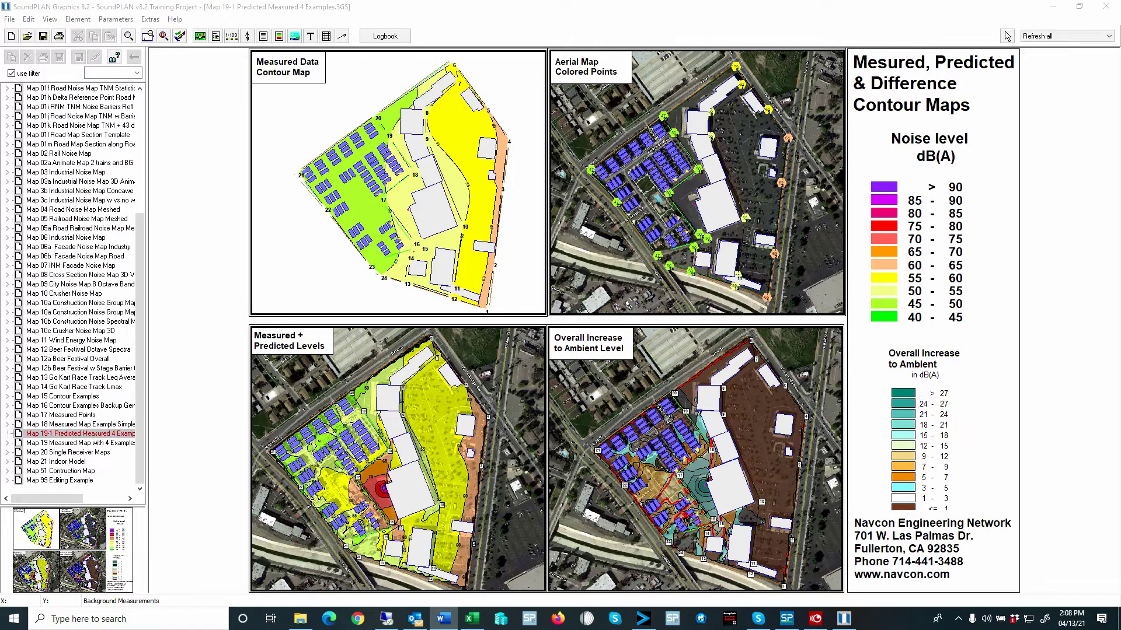
- Open the 07 Measurement Location situation in the Geo-Database and display the Backup Generator bitmap behind it
left_click(1052, 7)
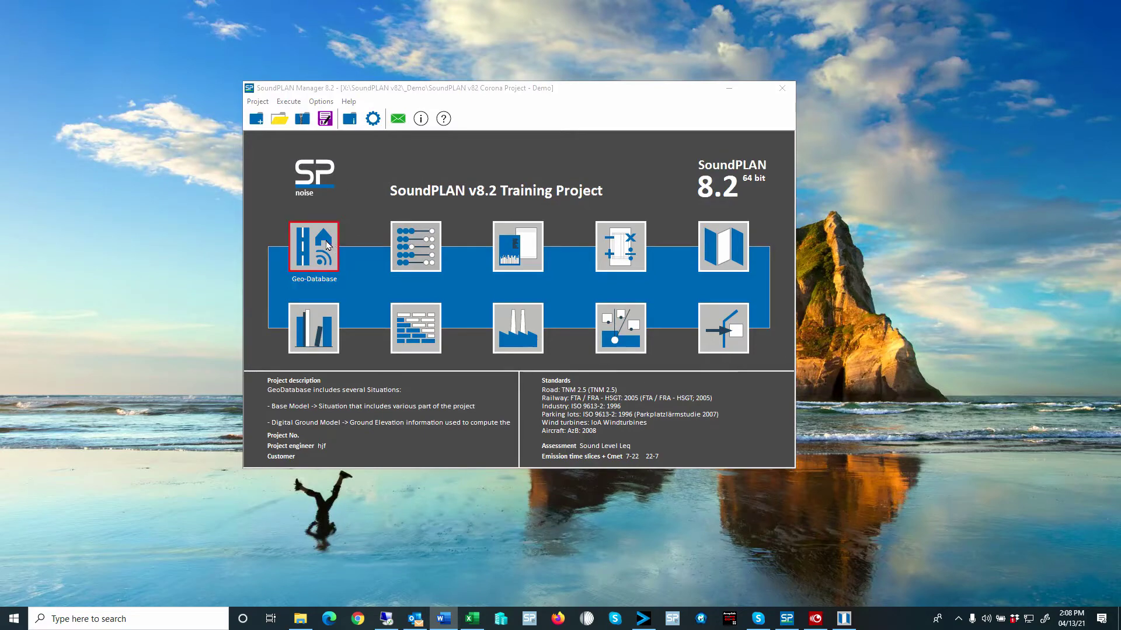
left_click(327, 245)
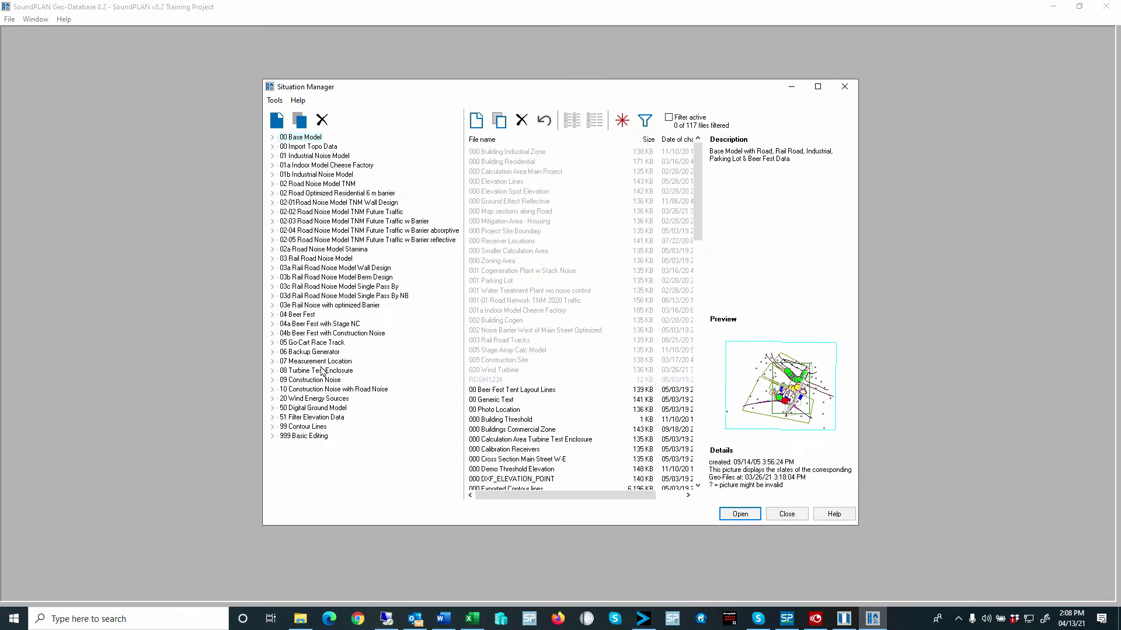
left_click(306, 362)
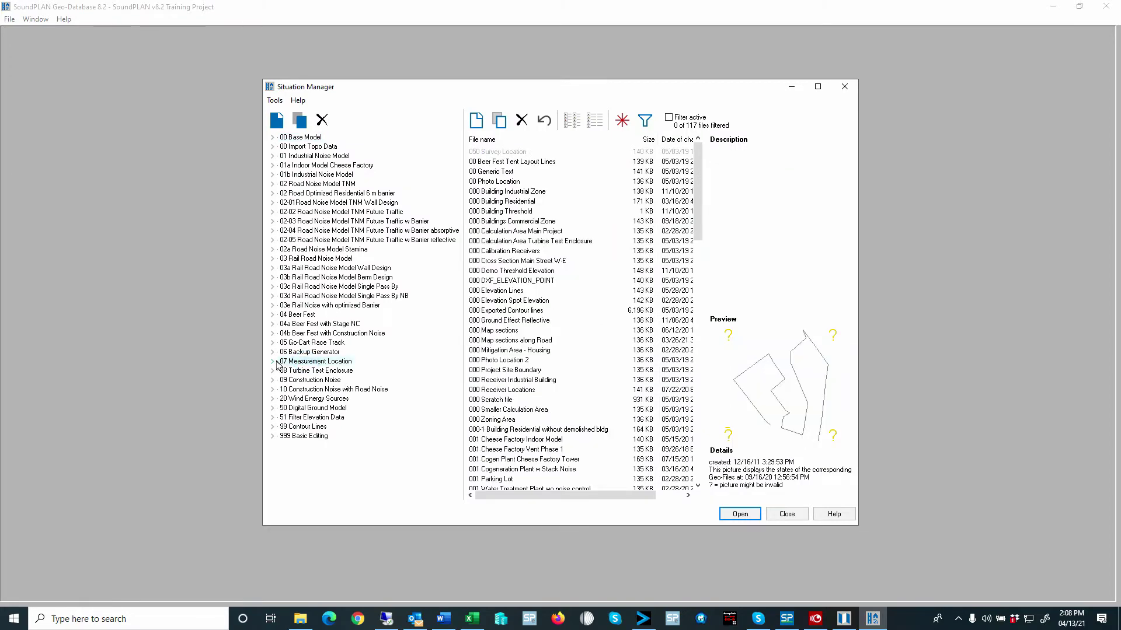
double_click(336, 367)
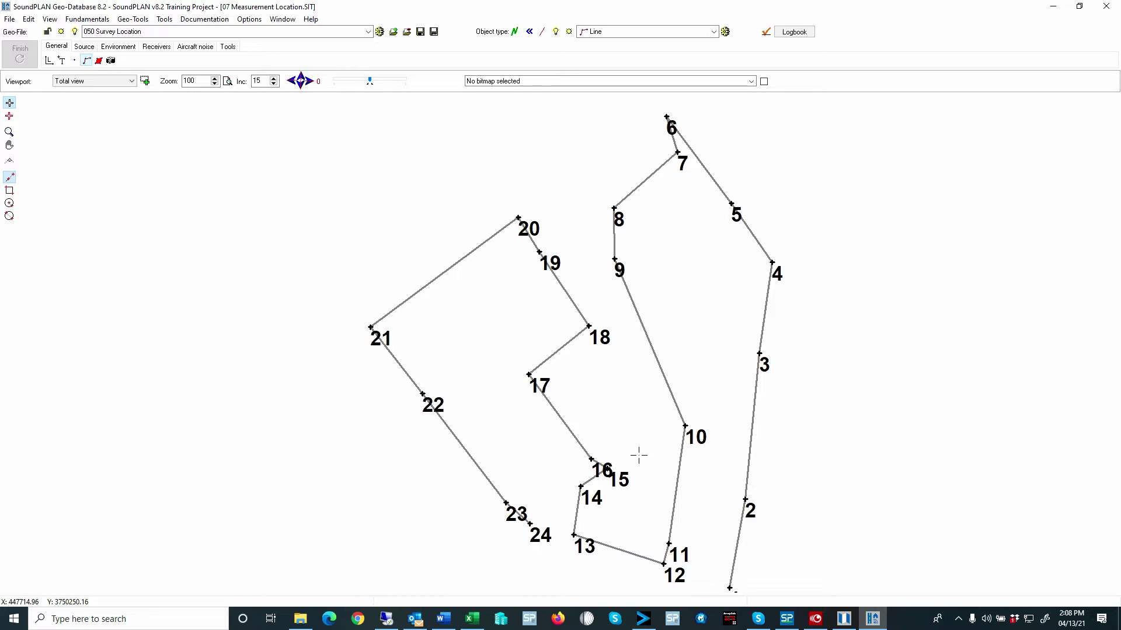
left_click(548, 81)
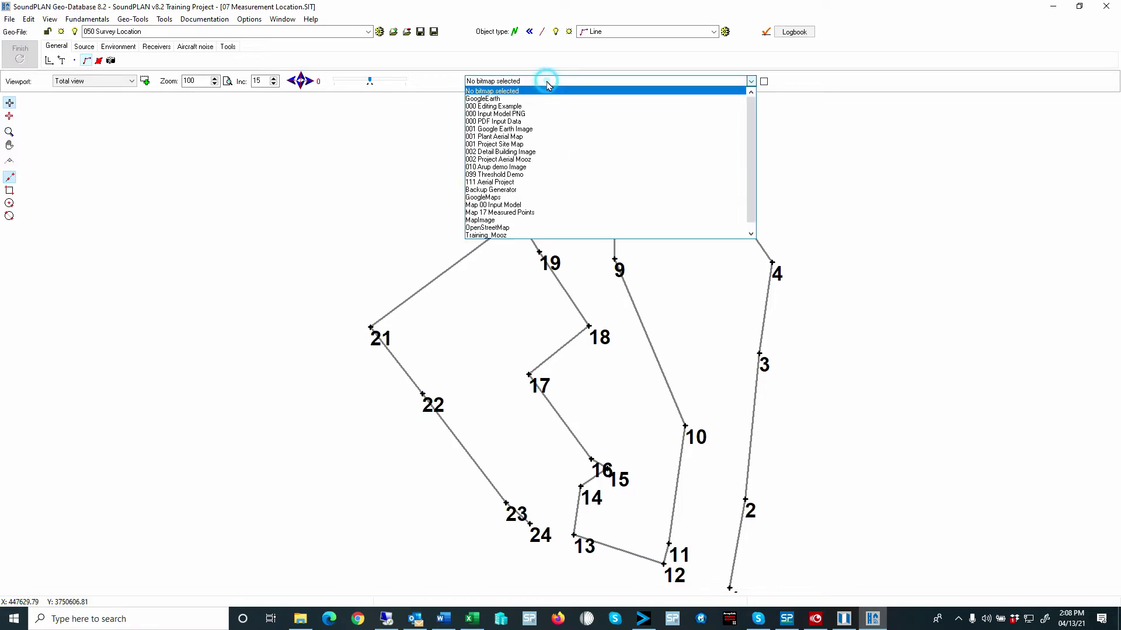
left_click(548, 190)
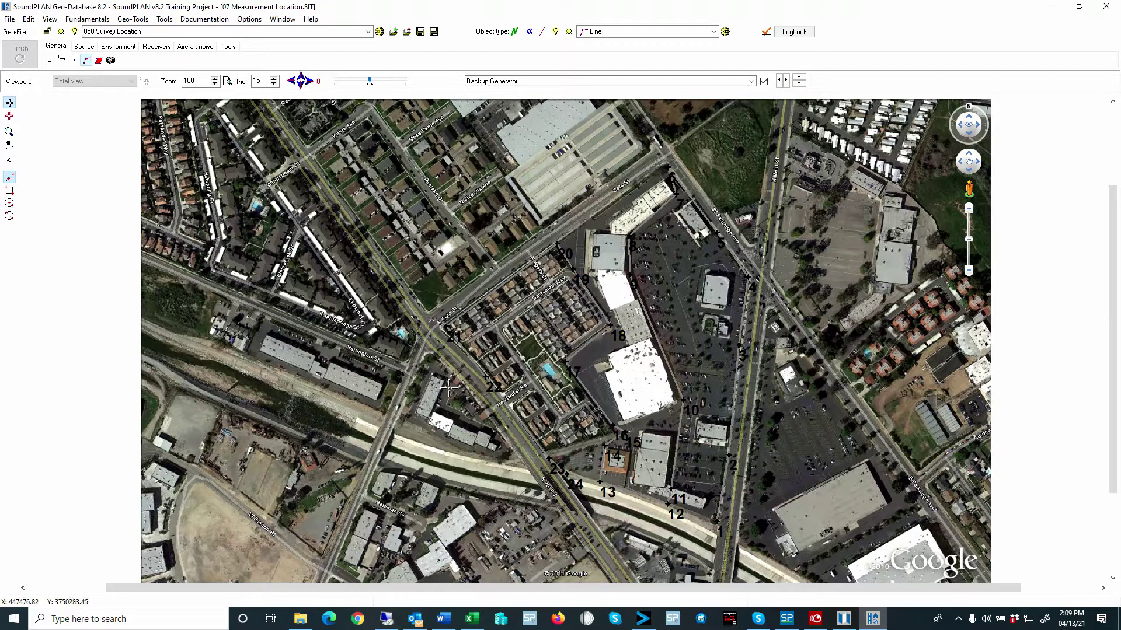
- Look at the export formats available for the situation
left_click(10, 18)
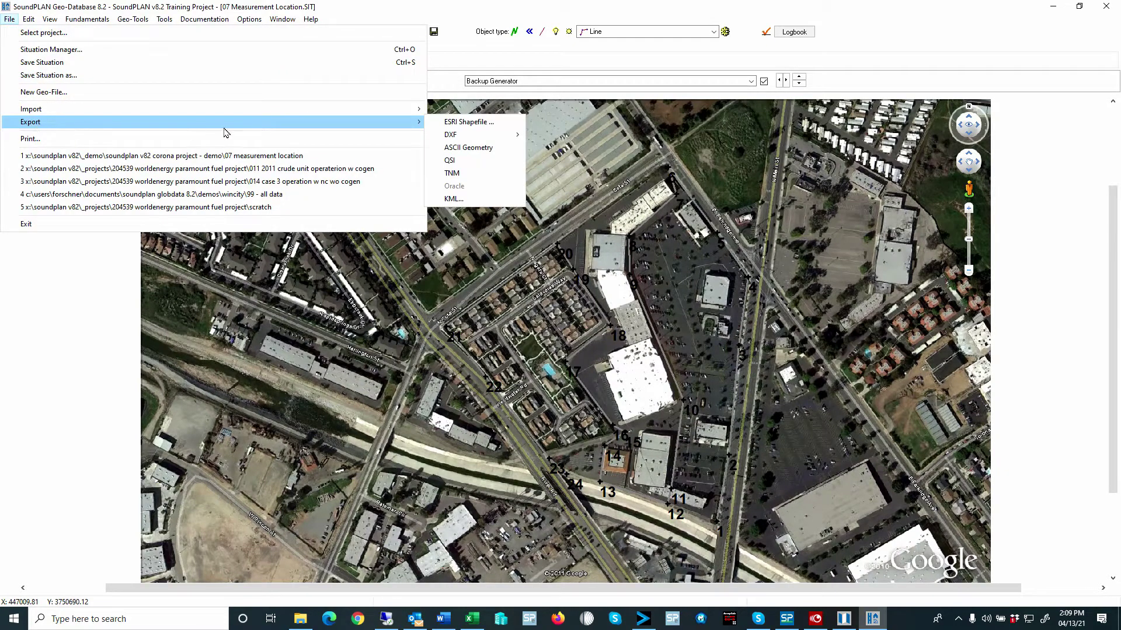
mouse_move(415, 124)
left_click(628, 235)
- Examine the survey line's point coordinates and the absolute height assigned to each measurement point
left_click(629, 233)
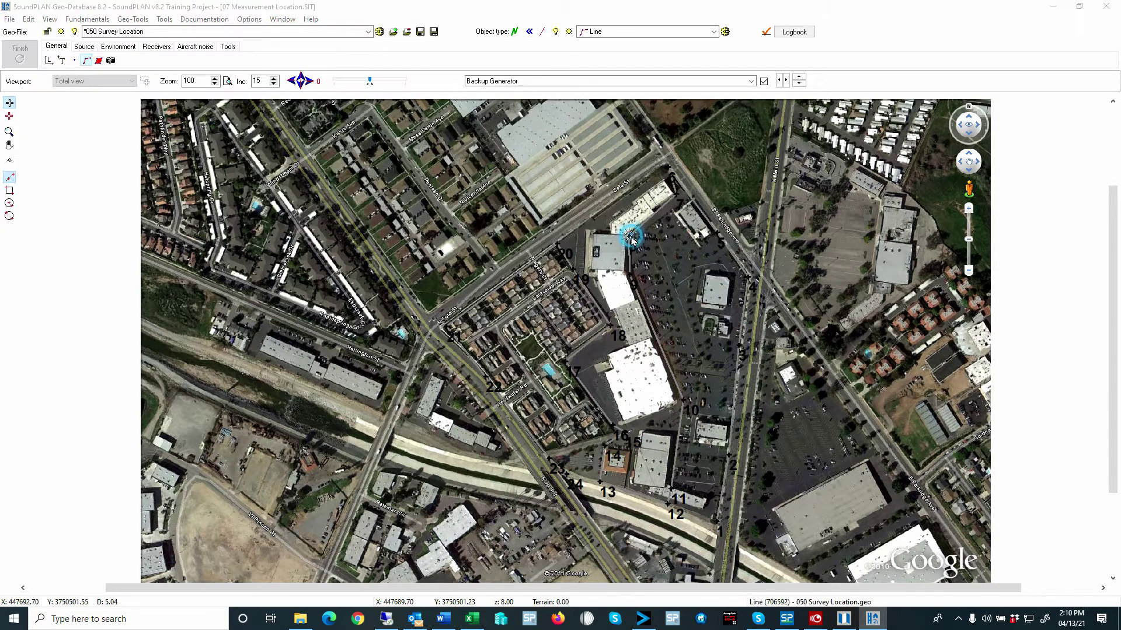
double_click(575, 144)
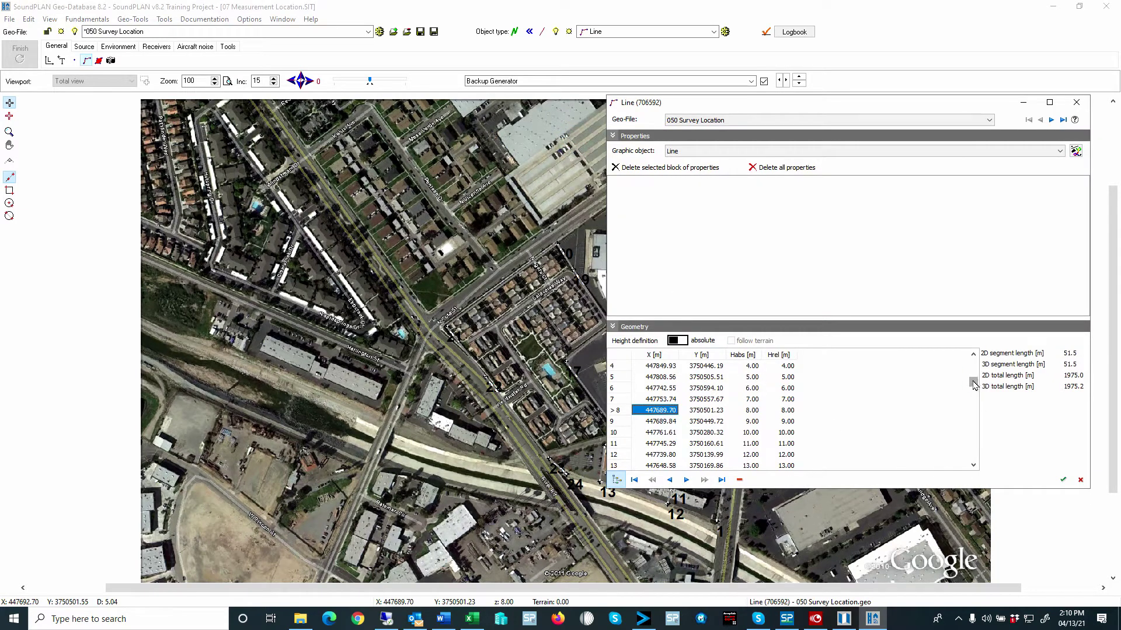
scroll(971, 370, "up", 1)
left_click(751, 376)
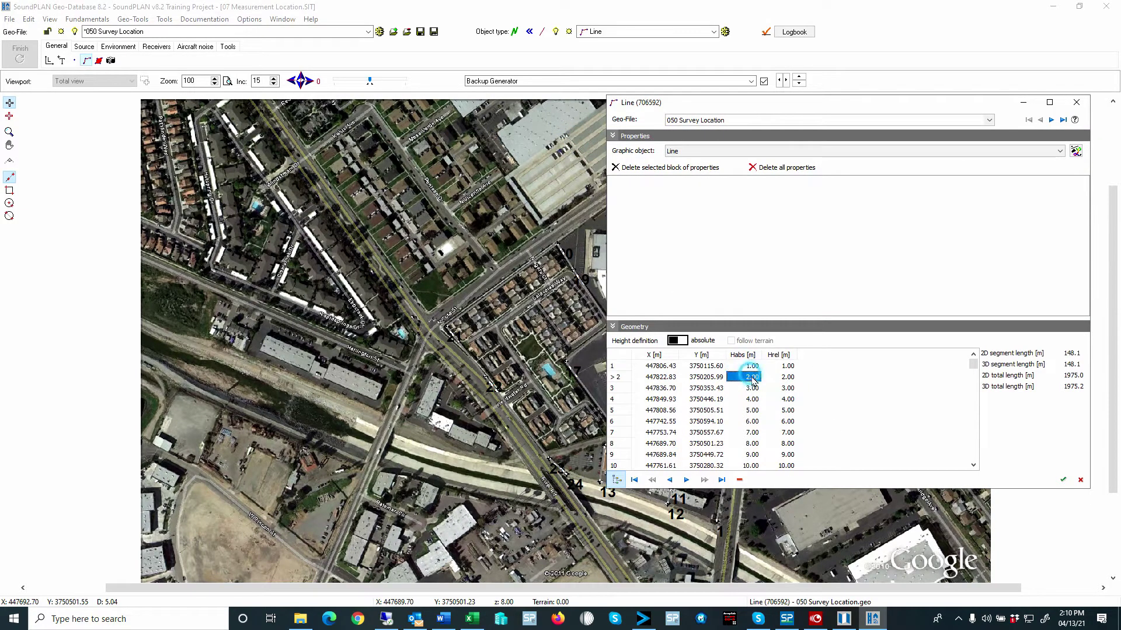
left_click(753, 389)
left_click(753, 399)
left_click(753, 410)
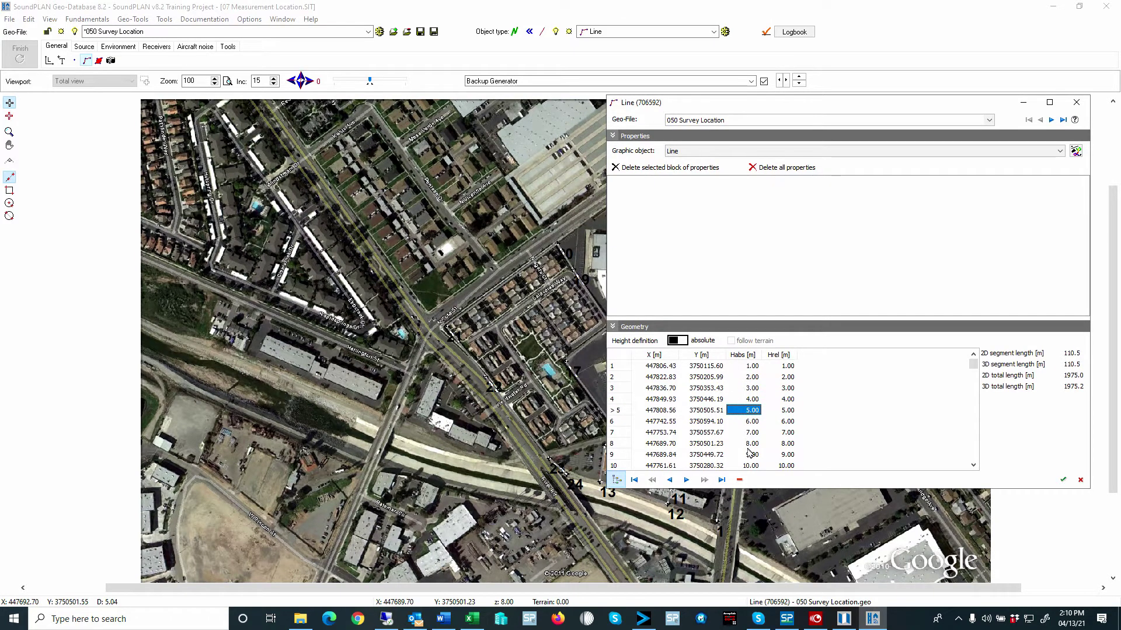
left_click(1081, 481)
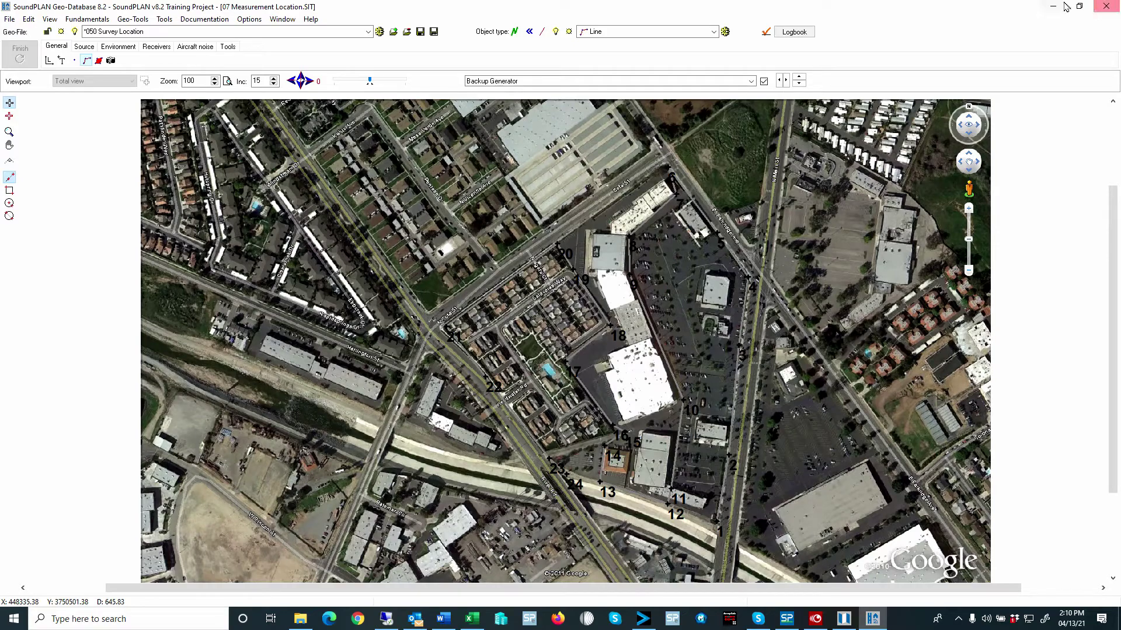
- Switch to the Excel workbook 07 Measurement Location Line input with Noise Data and examine the x, y and Point No columns
left_click(1108, 7)
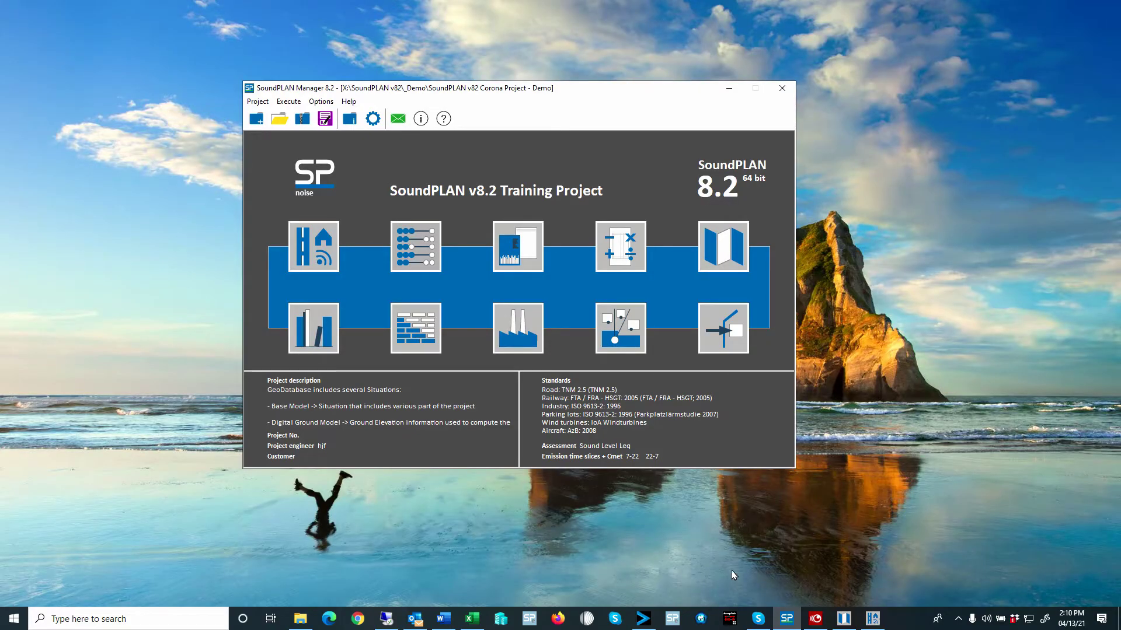
mouse_move(472, 620)
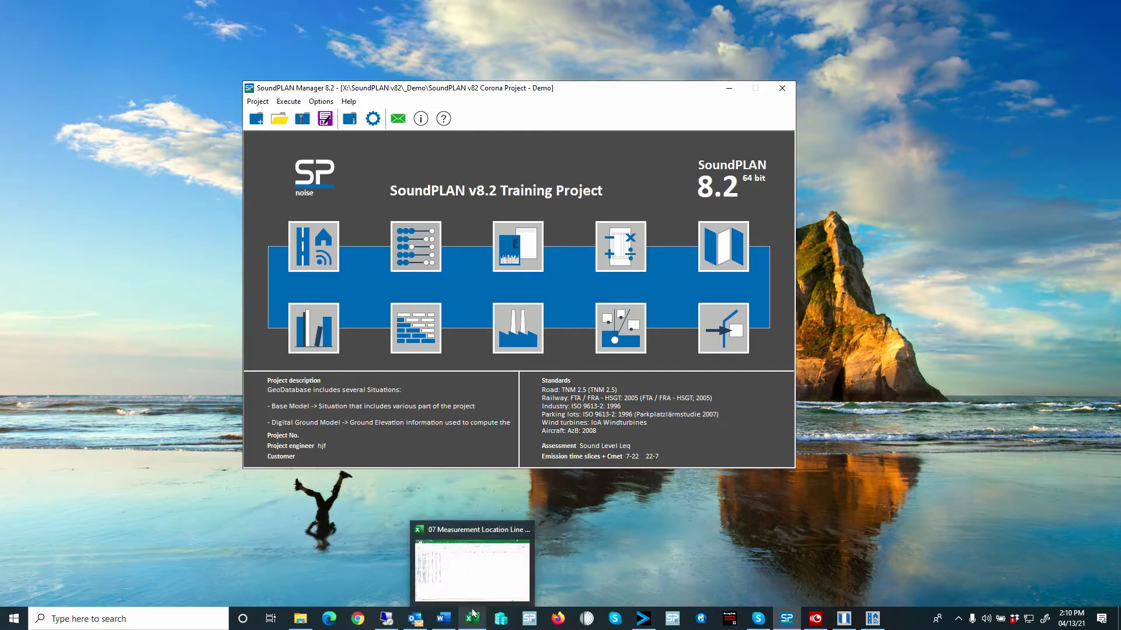
left_click(472, 571)
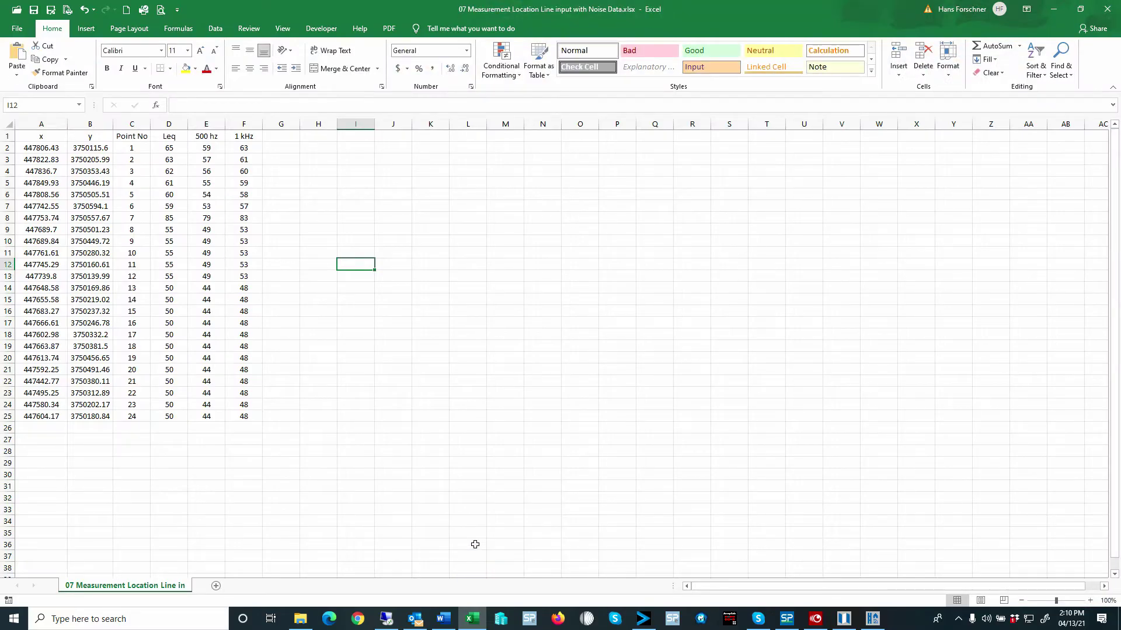
left_click_drag(35, 149, 114, 418)
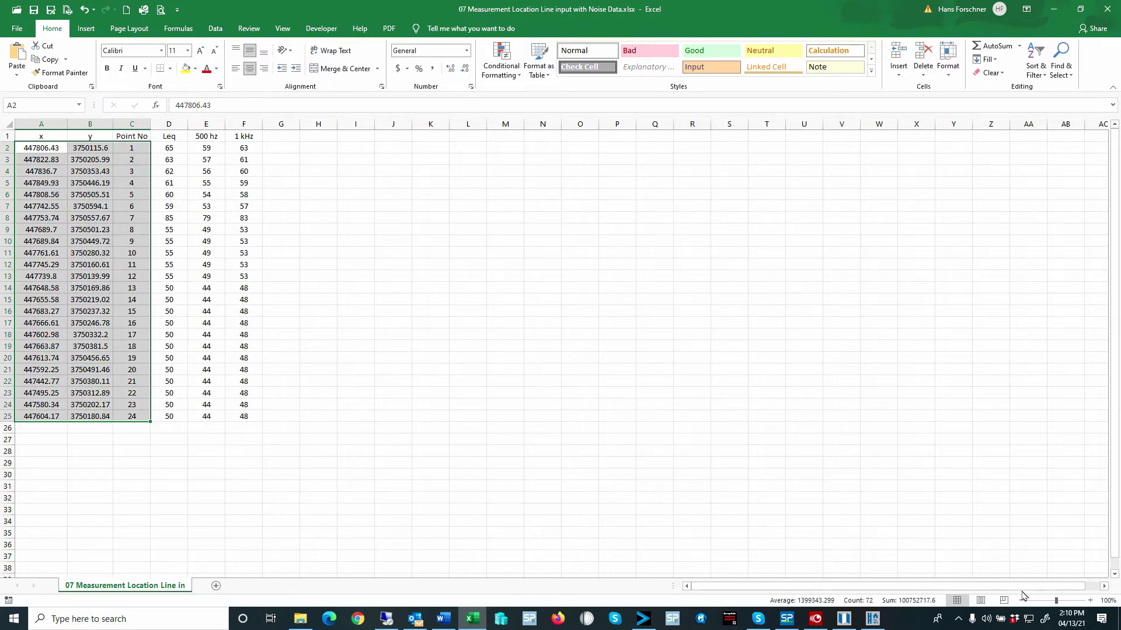
left_click(1057, 601)
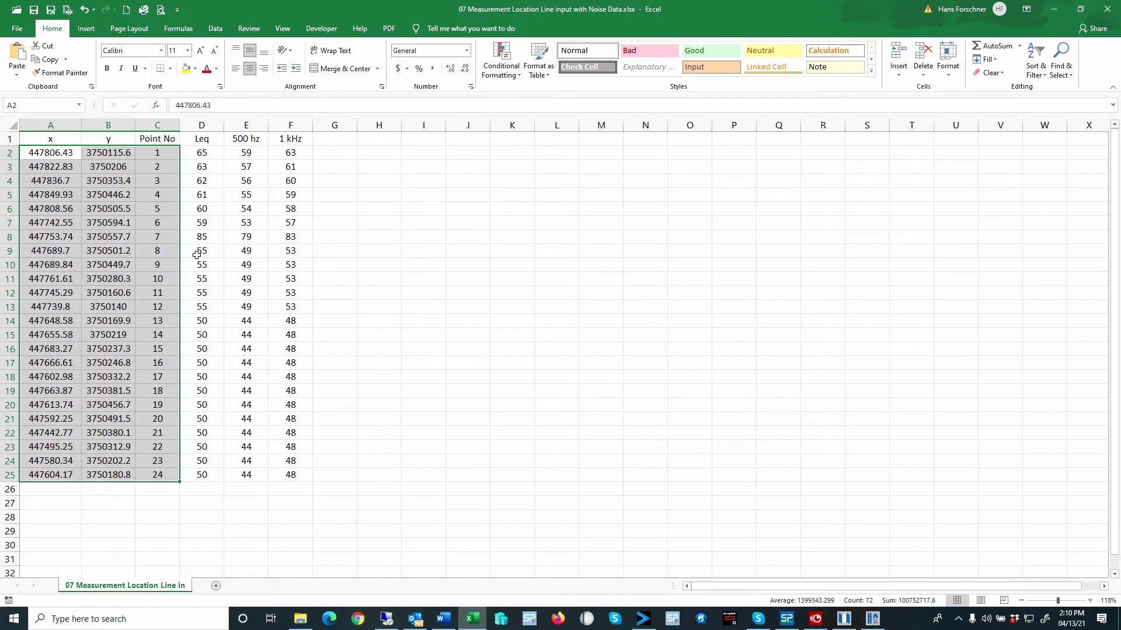
- Examine the Leq, 500 hz and 1 kHz level columns and the column titles of the header row
left_click_drag(203, 138, 301, 475)
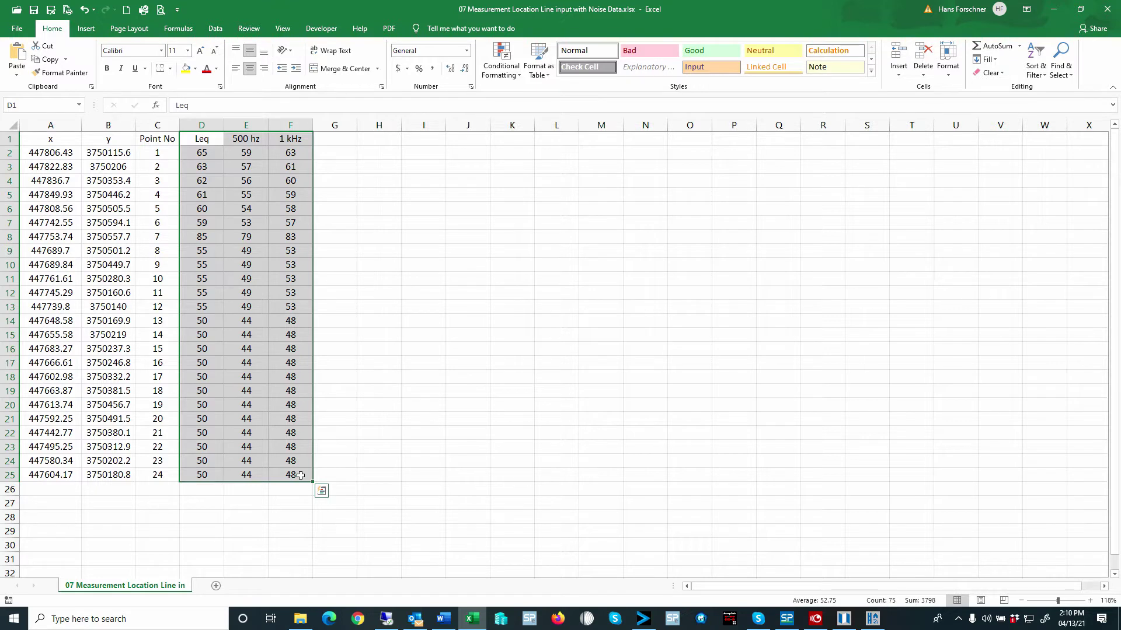
left_click(12, 138)
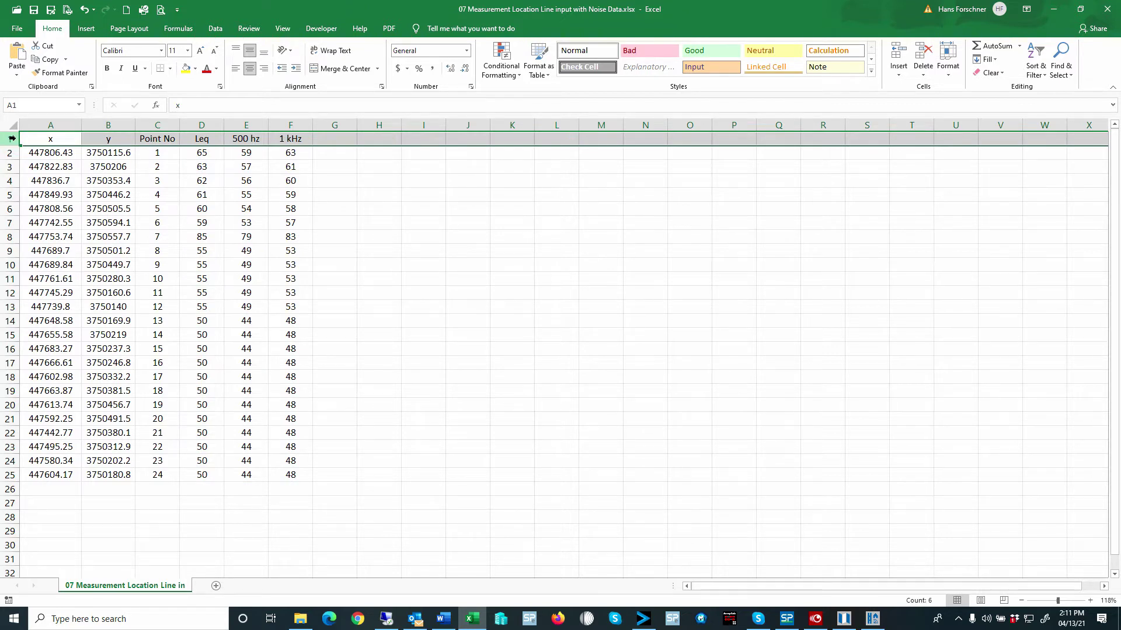
left_click(44, 140)
left_click(110, 142)
left_click(153, 141)
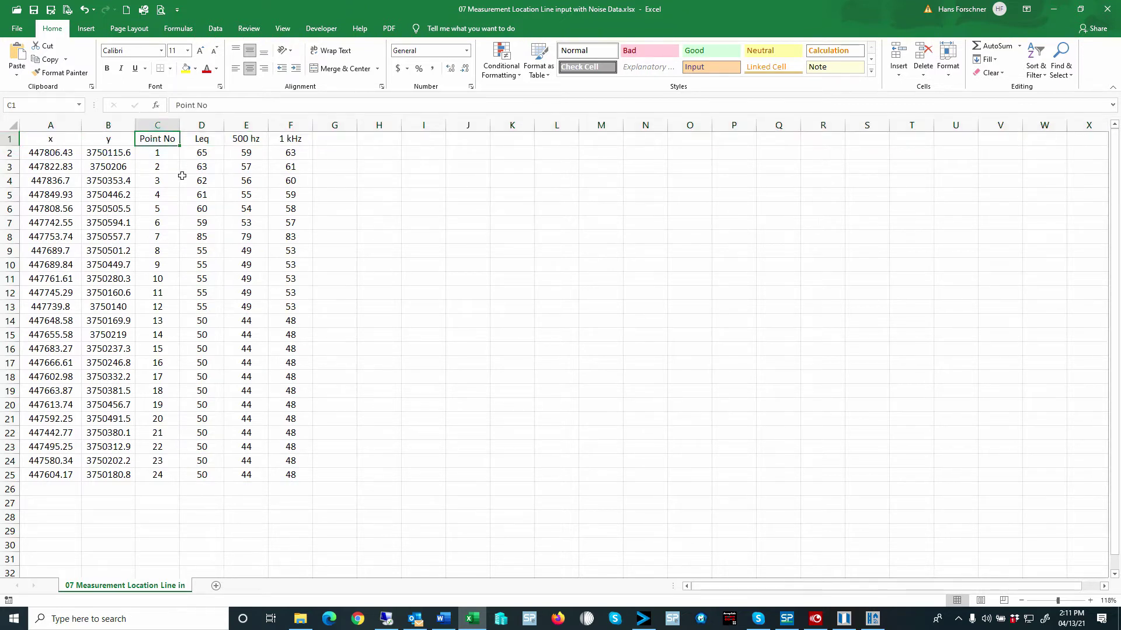
left_click(204, 140)
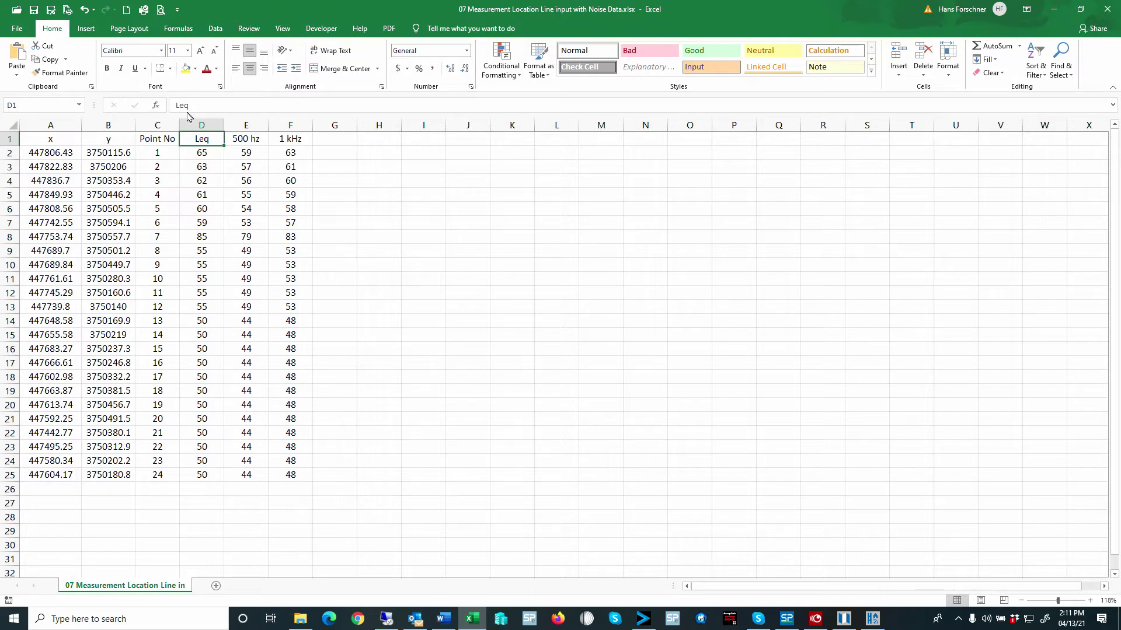
left_click(34, 10)
left_click(309, 323)
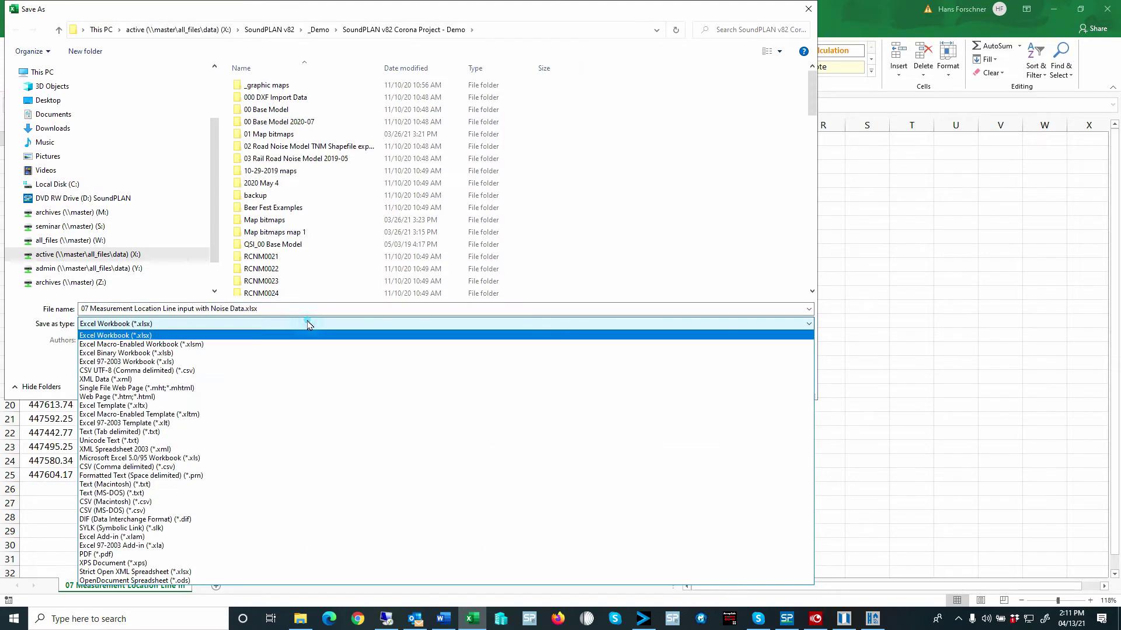
left_click(140, 432)
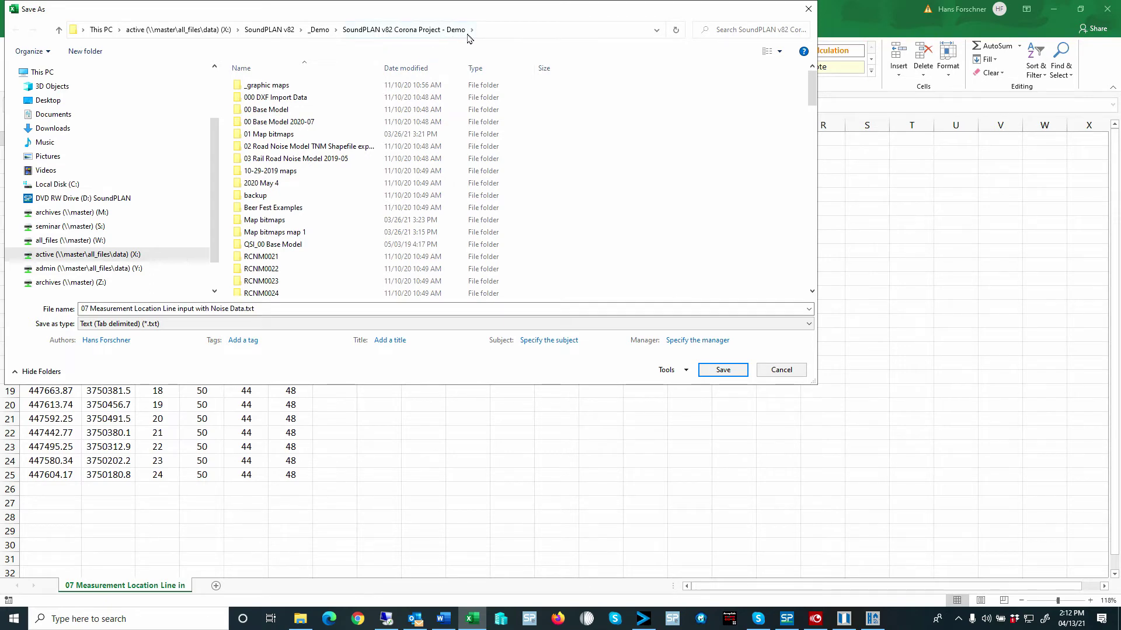
left_click(781, 370)
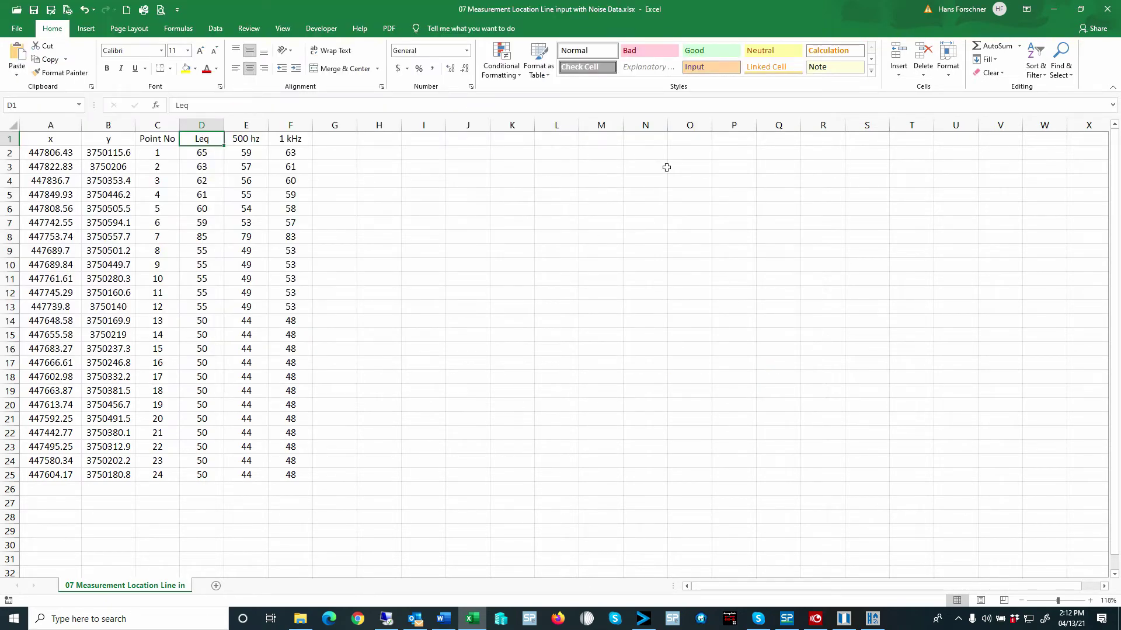
- Leave Excel, switch to SoundPLAN Graphics and list the components of the Map 19-1 Predicted Measured 4 Examples sheet
left_click(1108, 10)
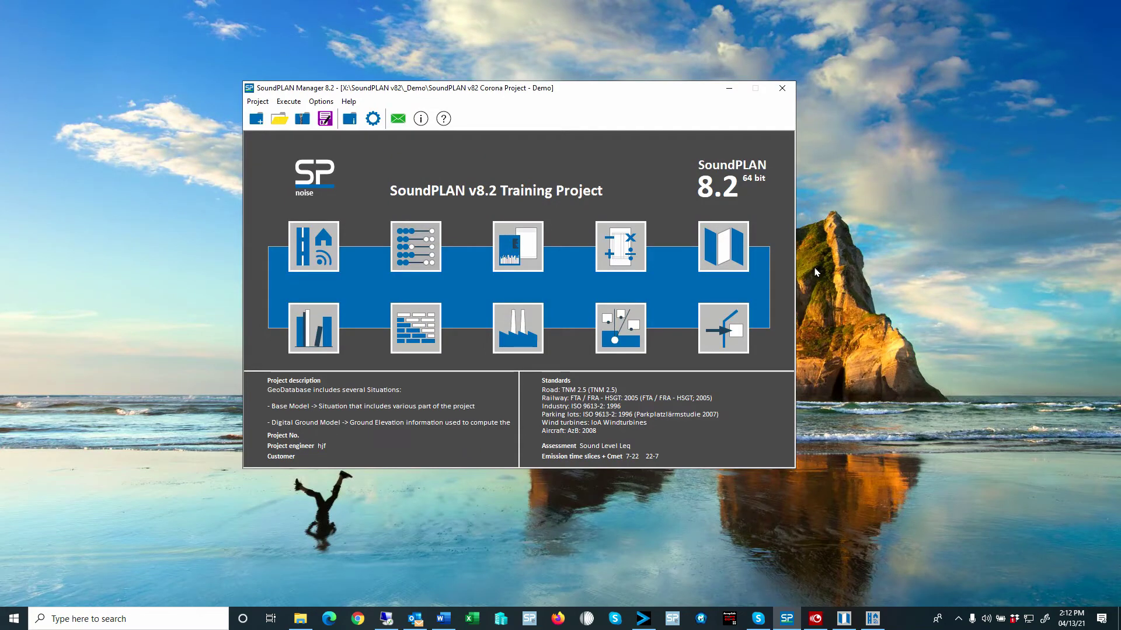
left_click(844, 620)
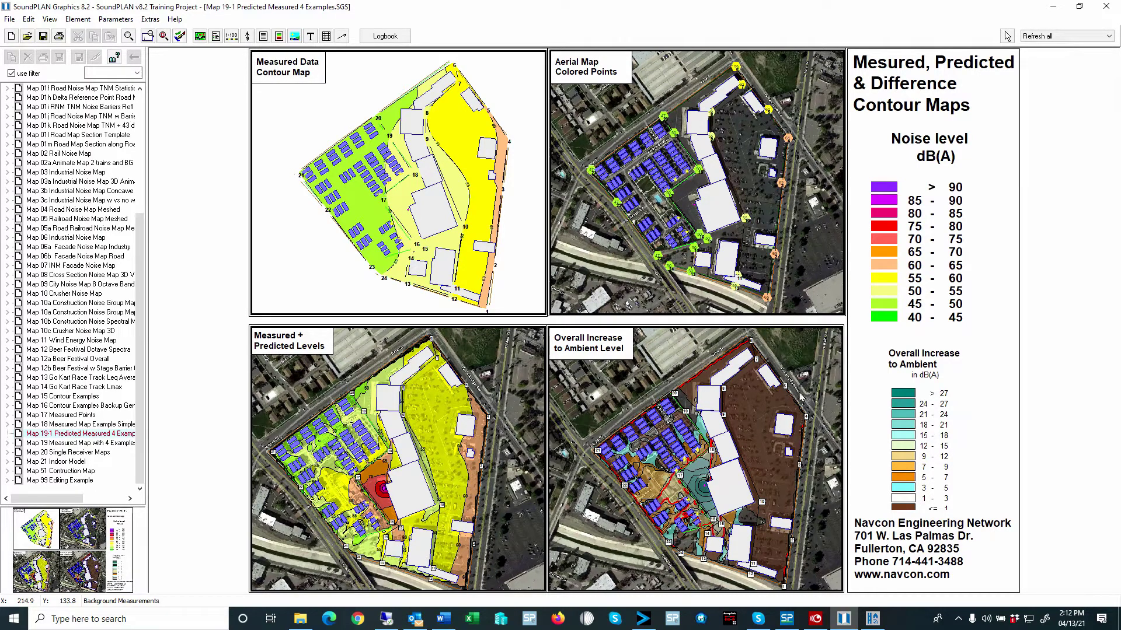
left_click(8, 21)
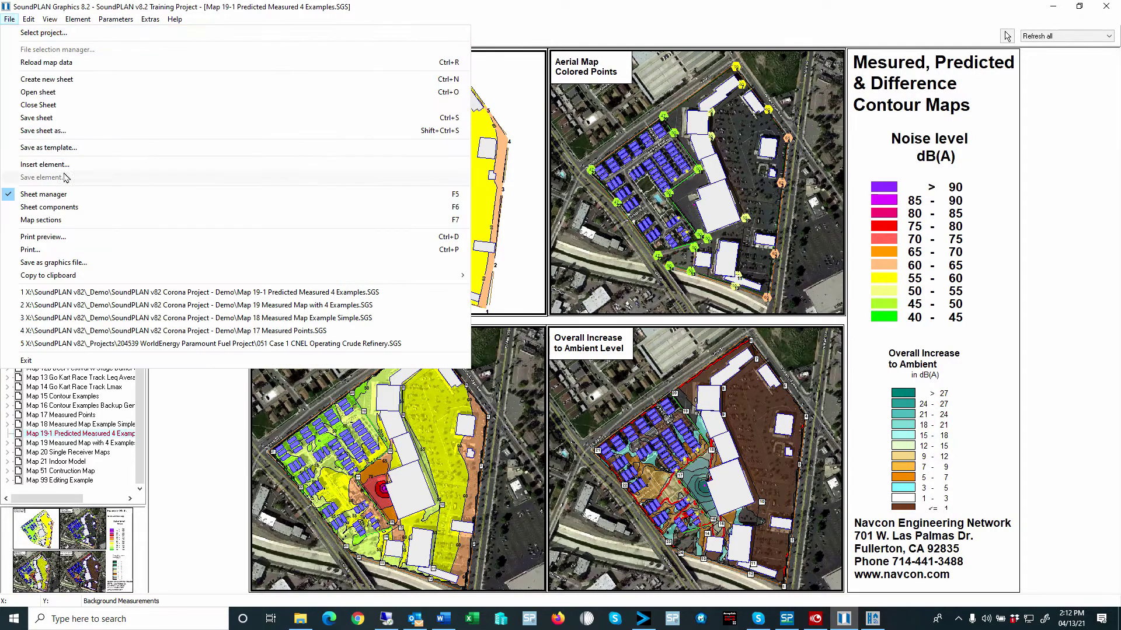
left_click(81, 208)
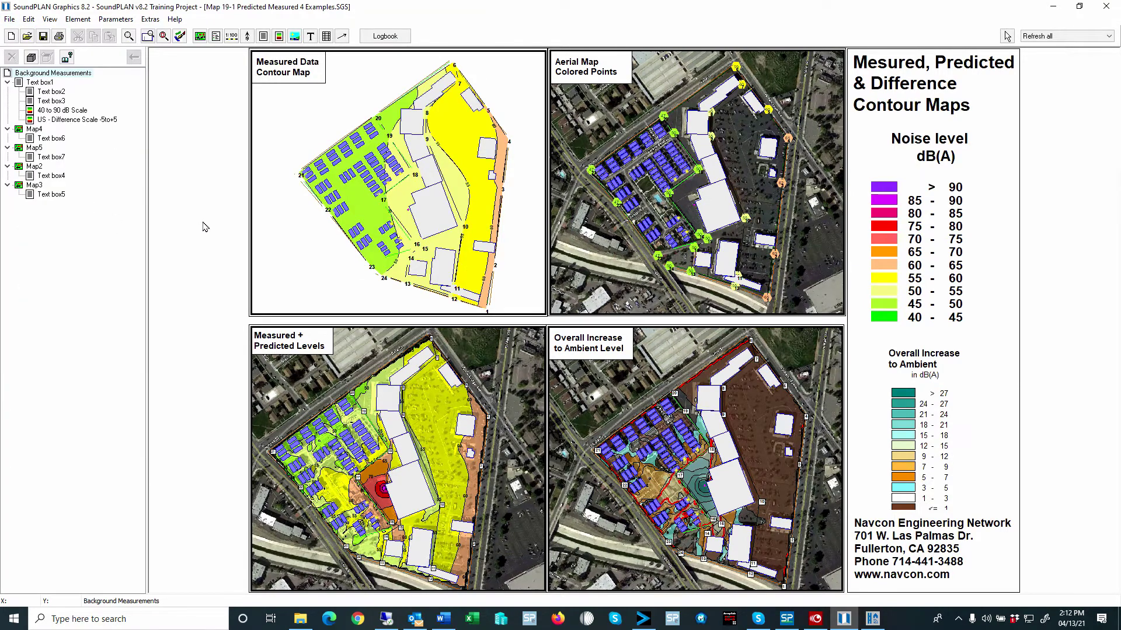
- Rename the Map4 component as Measured Noise Level Map
left_click(38, 130)
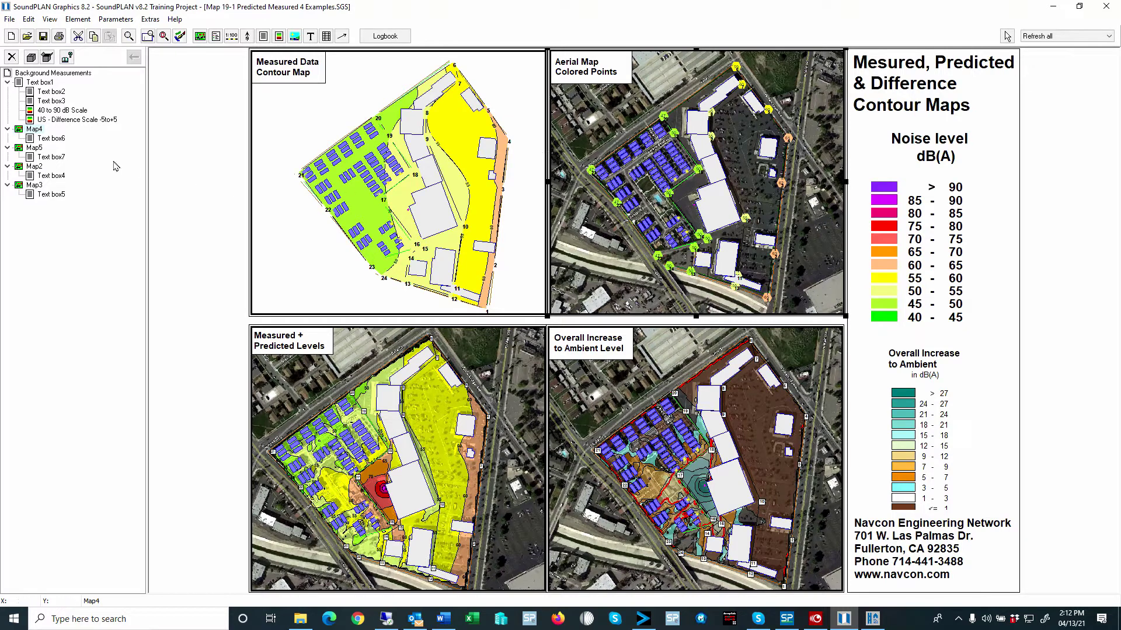
left_click(35, 130)
type("Measured NOise Level")
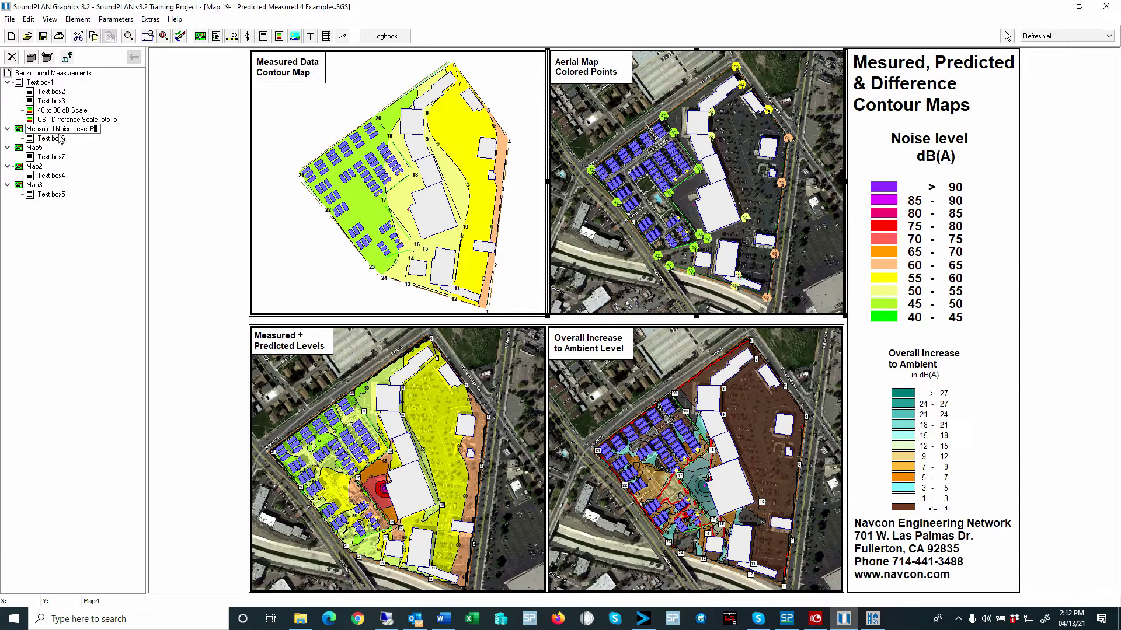
type(" Map")
- Rename the Map5 component as Measured plus predicte Levels
left_click(35, 148)
left_click(35, 148)
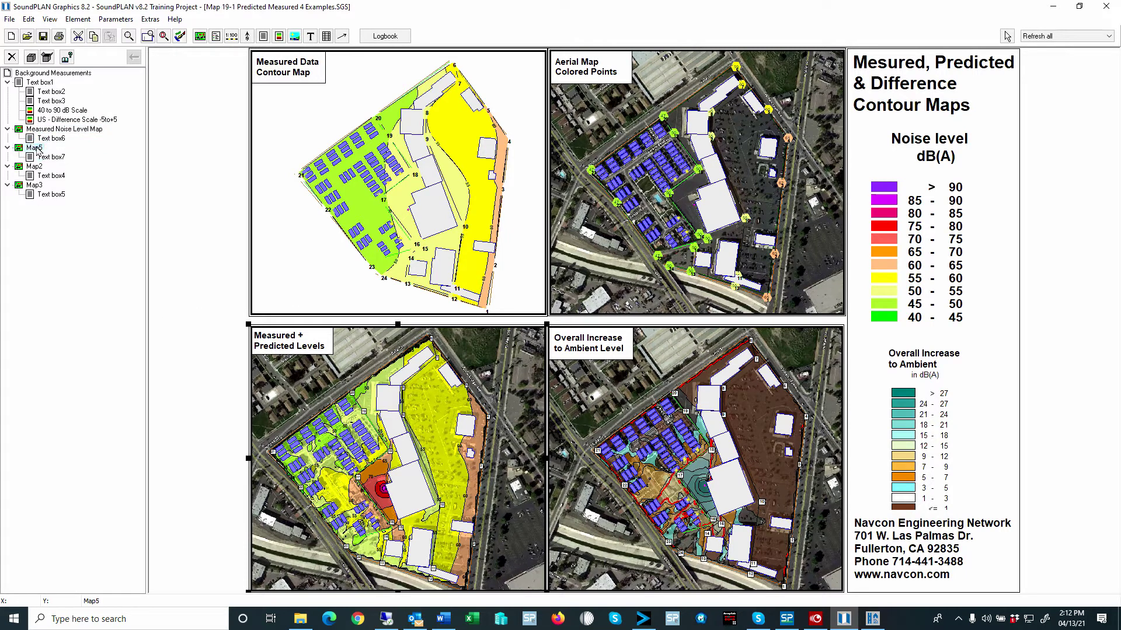
type("Measured plus predicte")
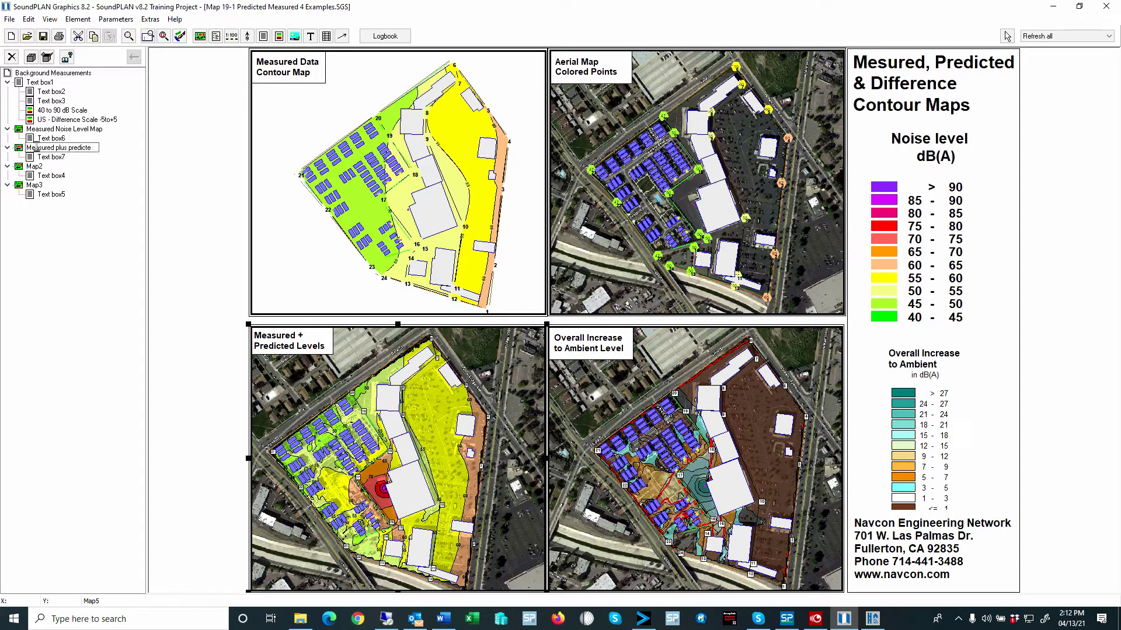
type(" Levels")
- Rename the Map2 component as Measured Data - Ambient
left_click(34, 168)
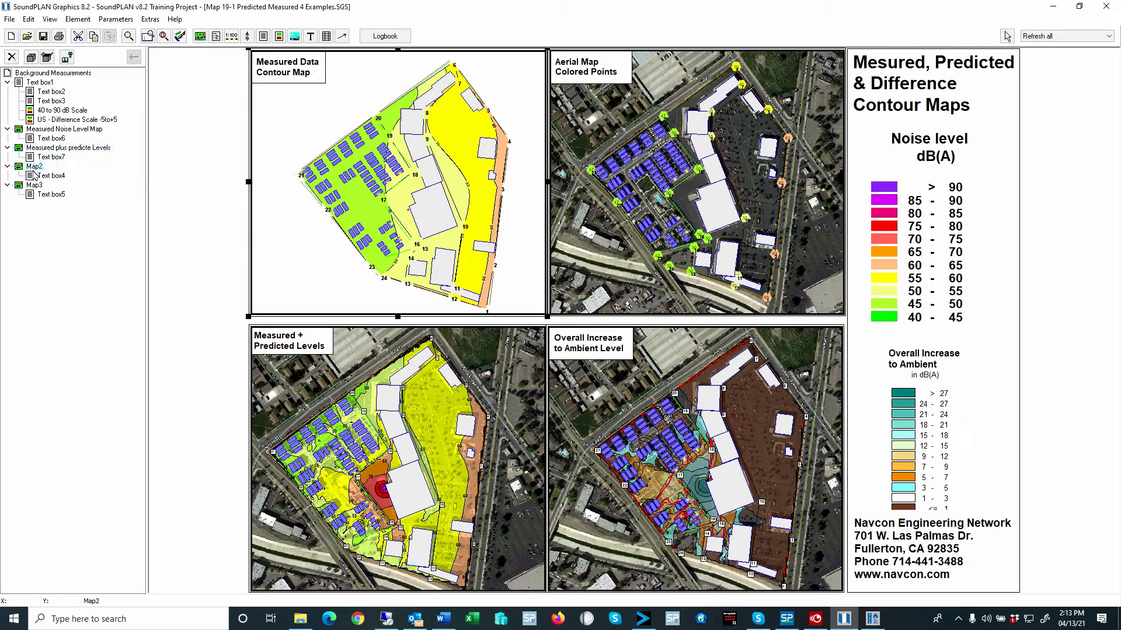
left_click(34, 166)
type("Measured Data - Ambient")
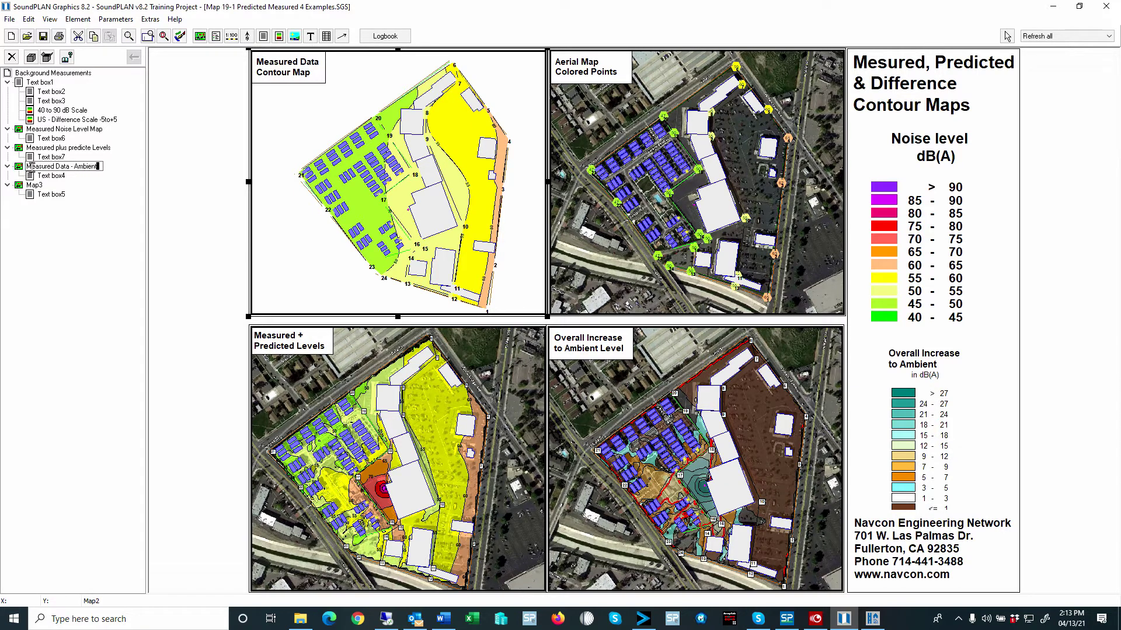
key("Return")
- Rename the Map3 component as Increasr Ambien vs future and expand it in the component list
left_click(33, 185)
left_click(34, 186)
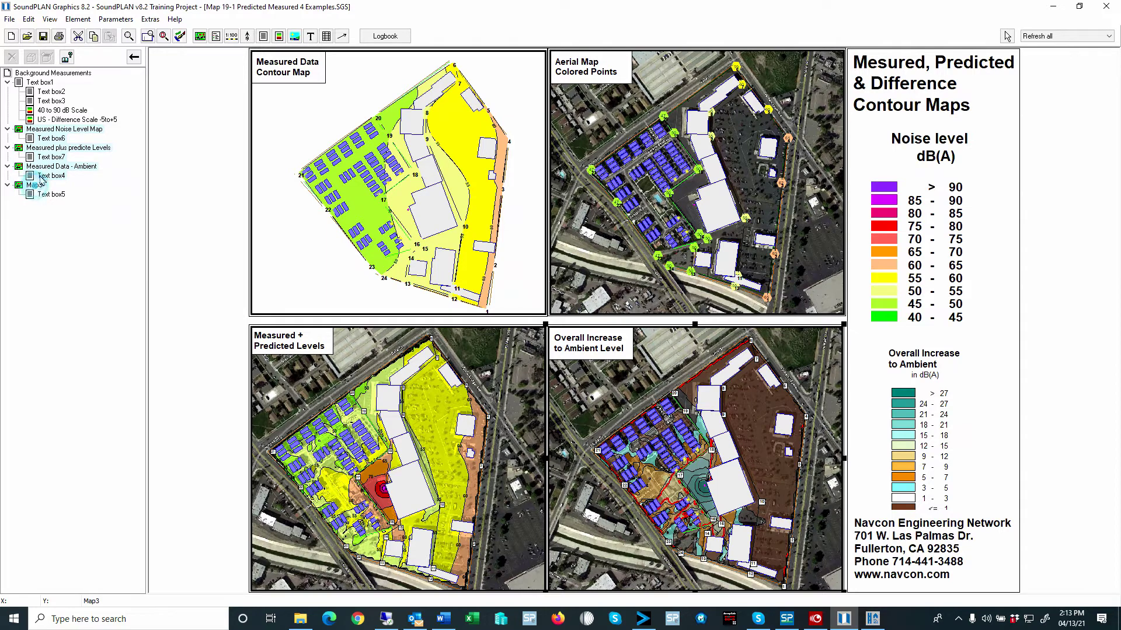
type("Increas from Measured with f")
type("uture")
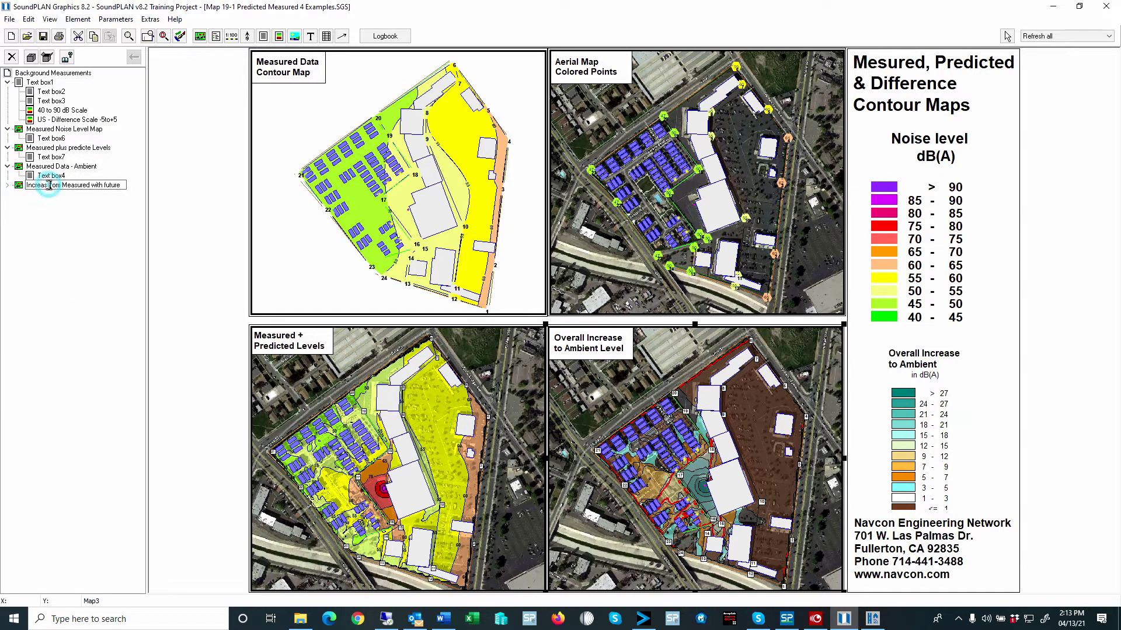
type("e")
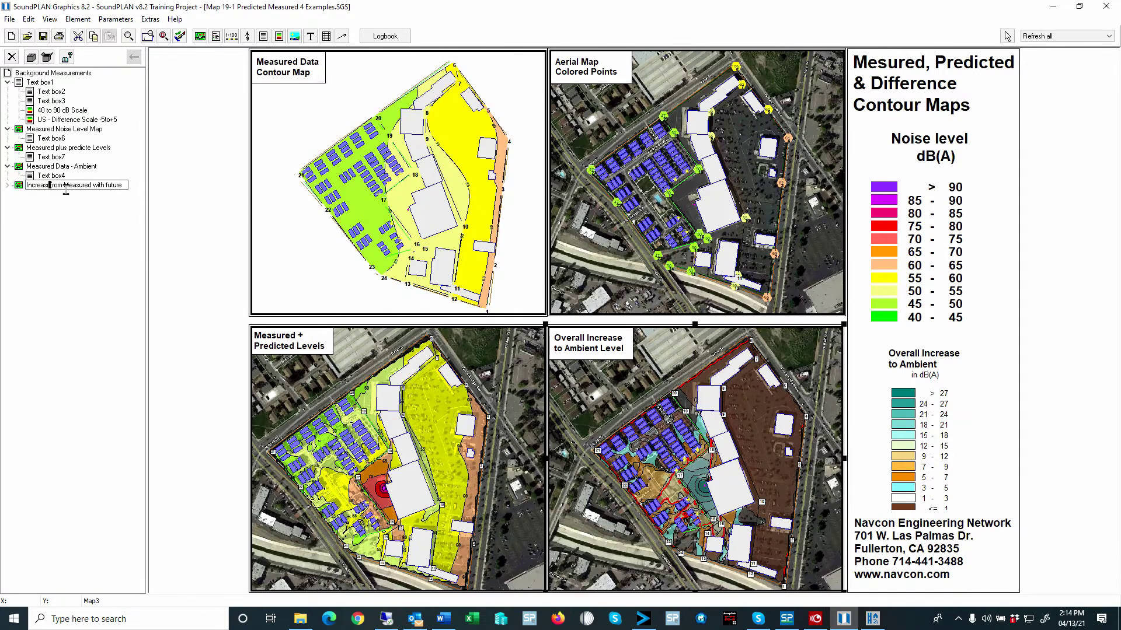
key("Delete")
key("Delete")
key("Delete")
key("Delete")
key("Delete")
key("Delete")
key("Delete")
key("Delete")
key("Delete")
type("Ambien")
key("Delete")
key("Delete")
key("Delete")
key("Delete")
key("Delete")
key("Delete")
key("Delete")
key("Delete")
key("Delete")
key("Delete")
key("Delete")
type("vs f")
key("Return")
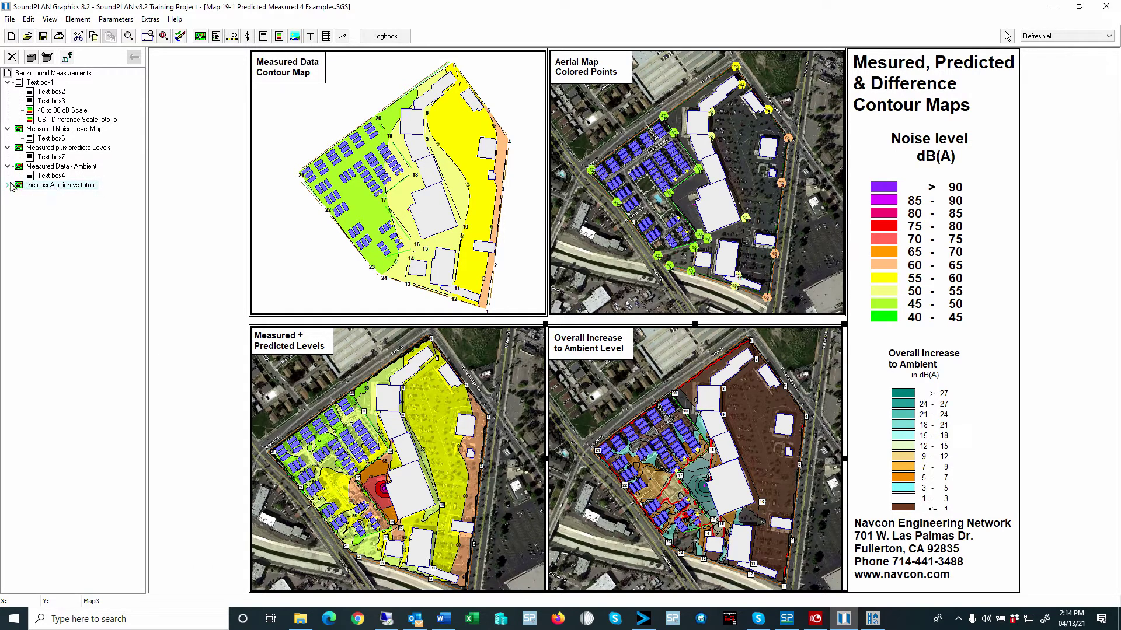
left_click(9, 185)
- Open the File selection manager for the Aerial Map Colored Points map and review the situation, bitmap and measurement files it contains
left_click(706, 162)
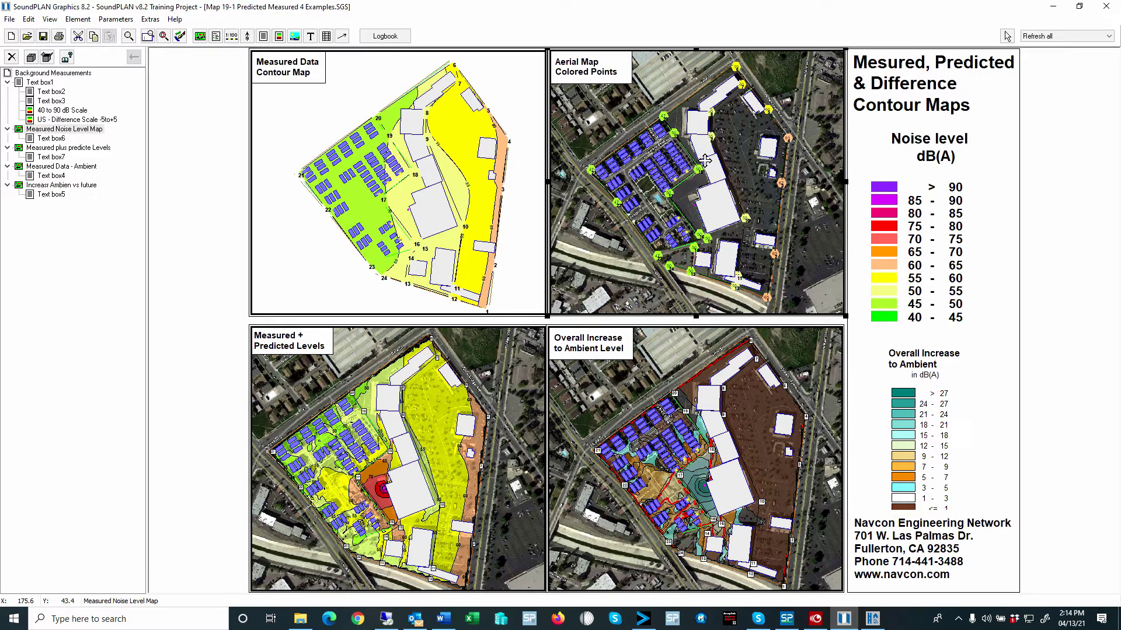
right_click(689, 155)
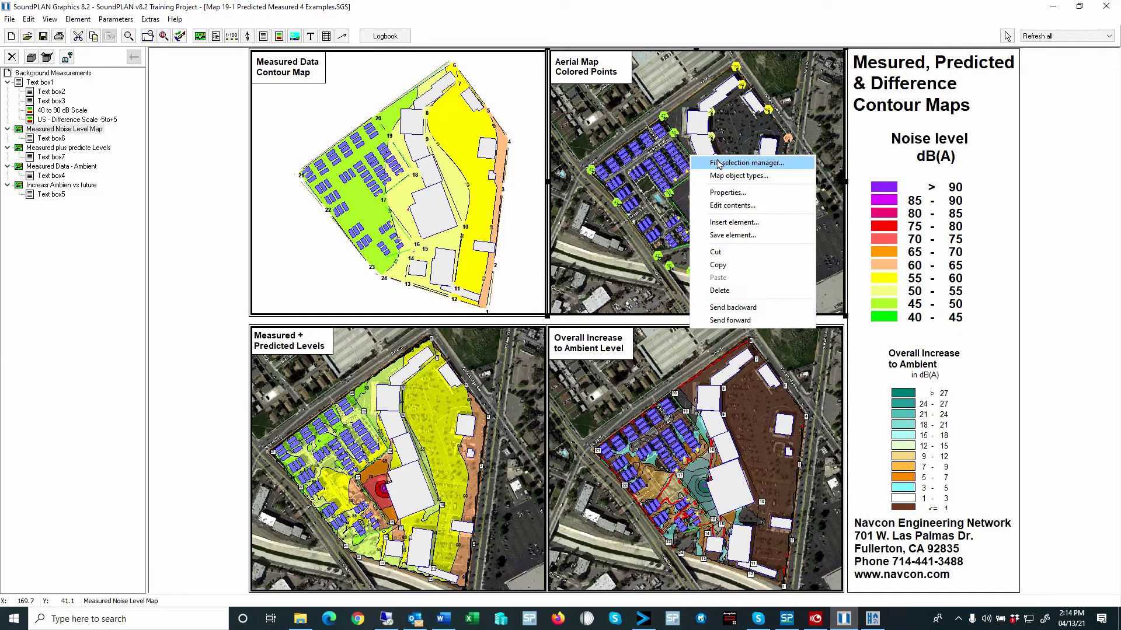
left_click(717, 164)
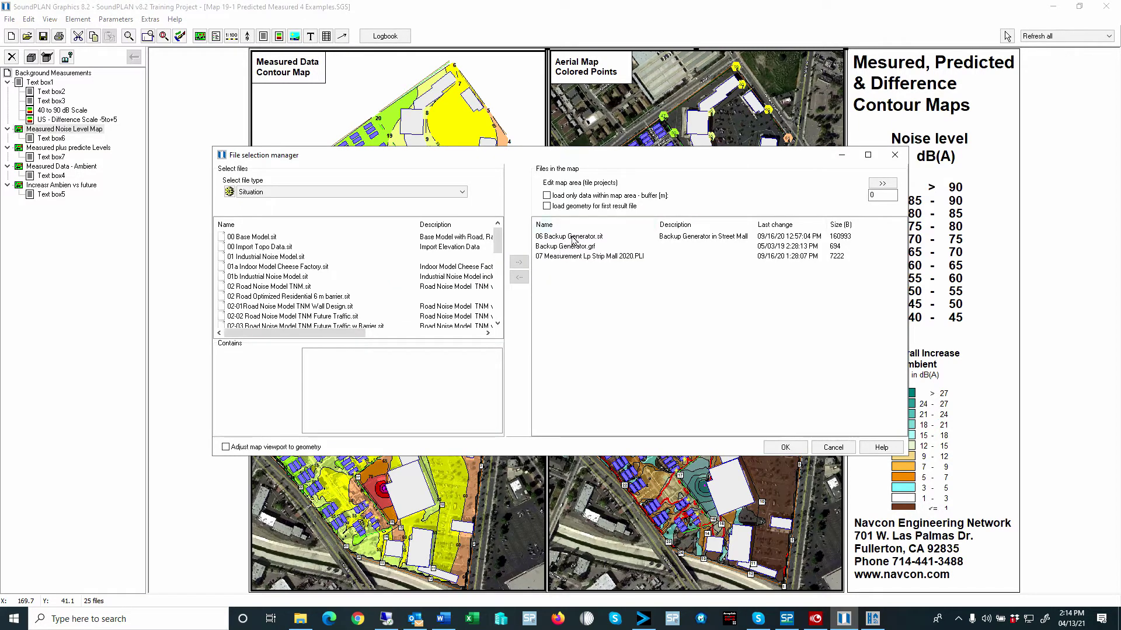
left_click(571, 237)
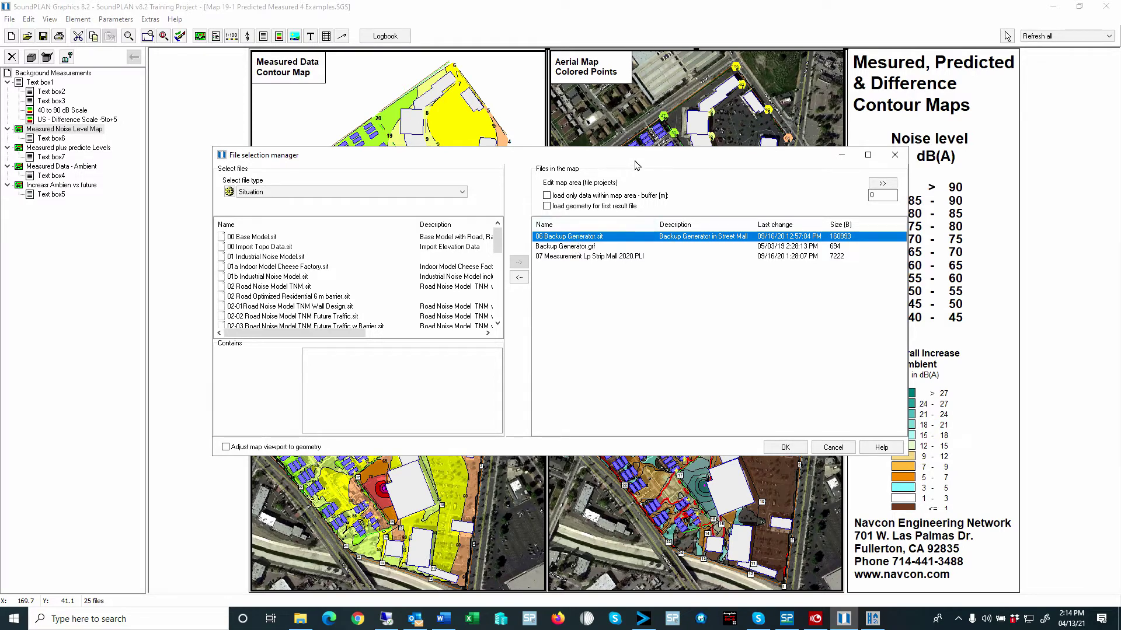
mouse_move(634, 158)
left_mouse_down()
mouse_move(633, 327)
mouse_move(648, 156)
left_mouse_up()
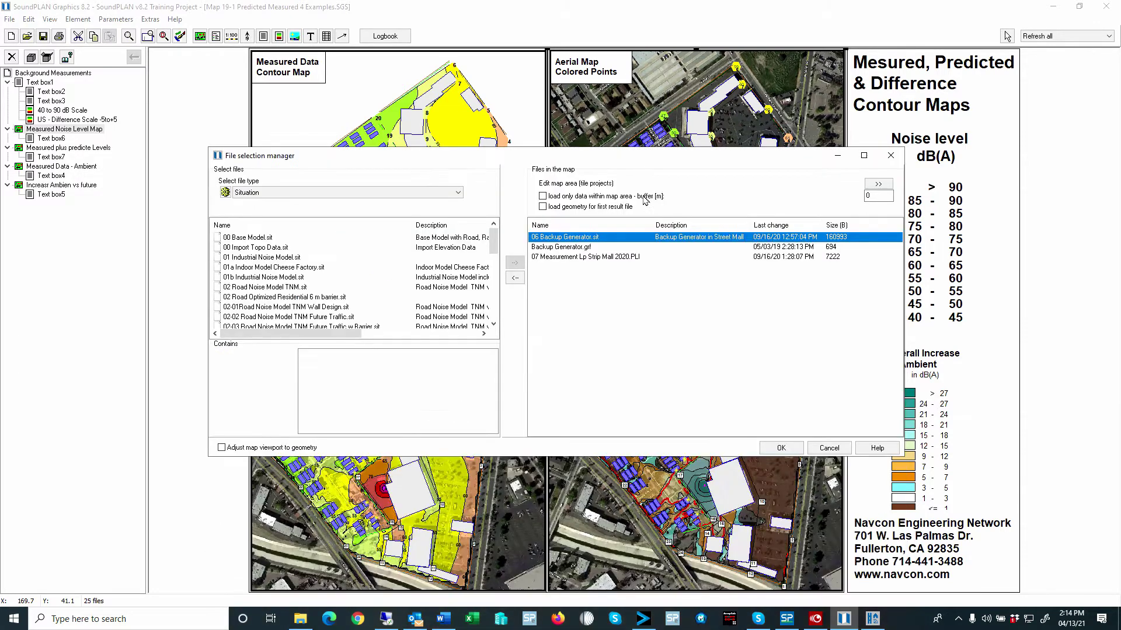
left_click(571, 250)
left_click(575, 258)
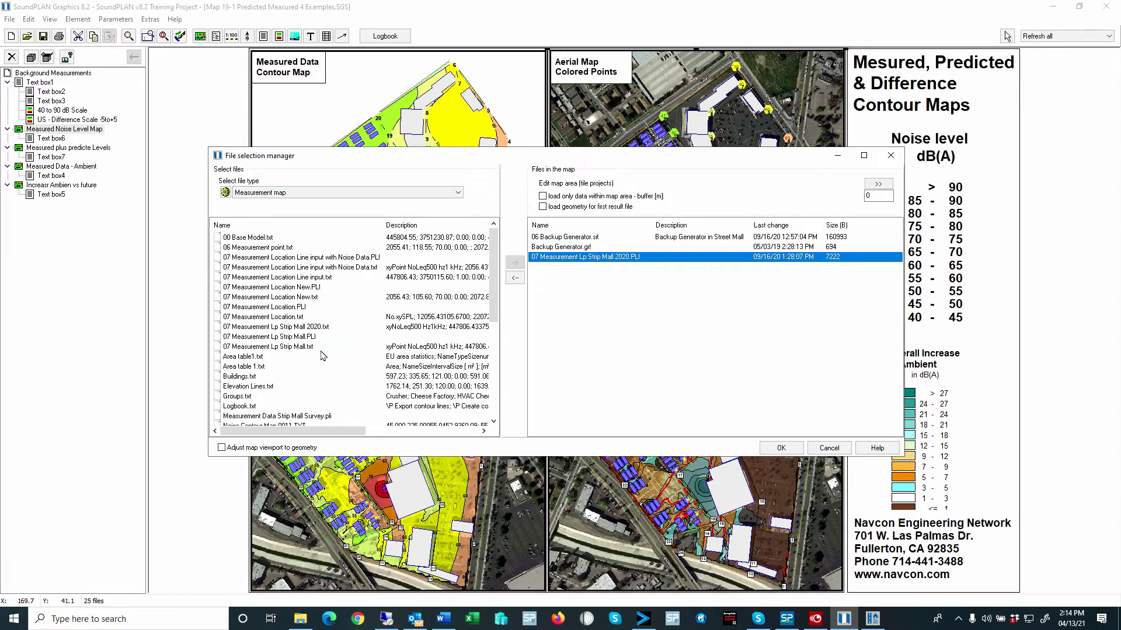
- Review the column, interpolation and color scale options of 07 Measurement Lp Strip Mall 2020.PLI, cancel them and close the file selection
double_click(565, 260)
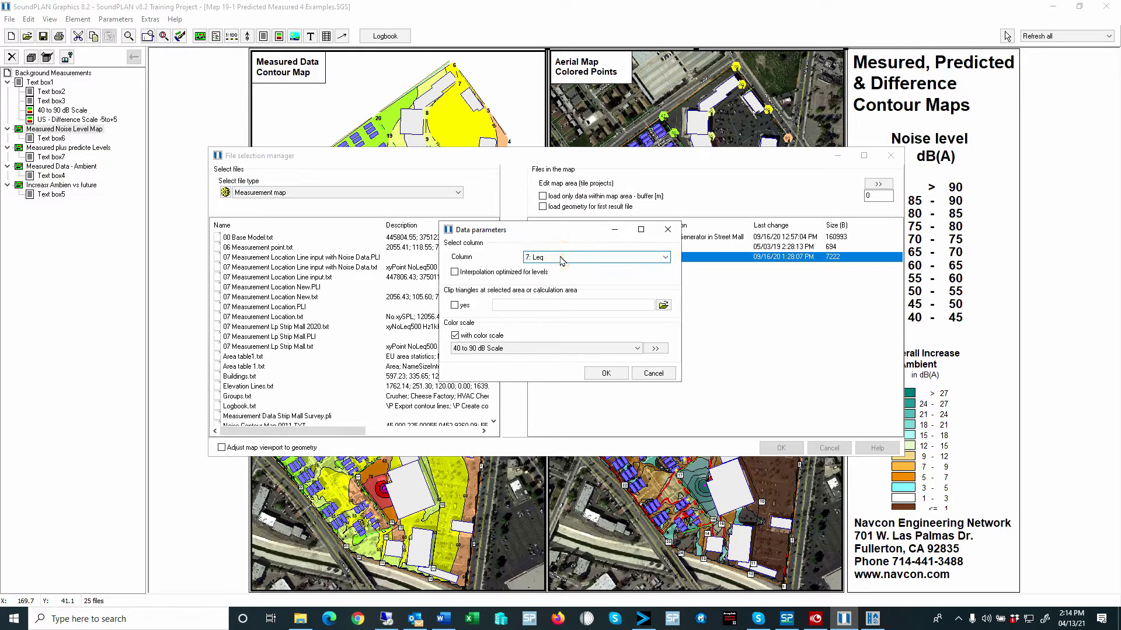
left_click(560, 259)
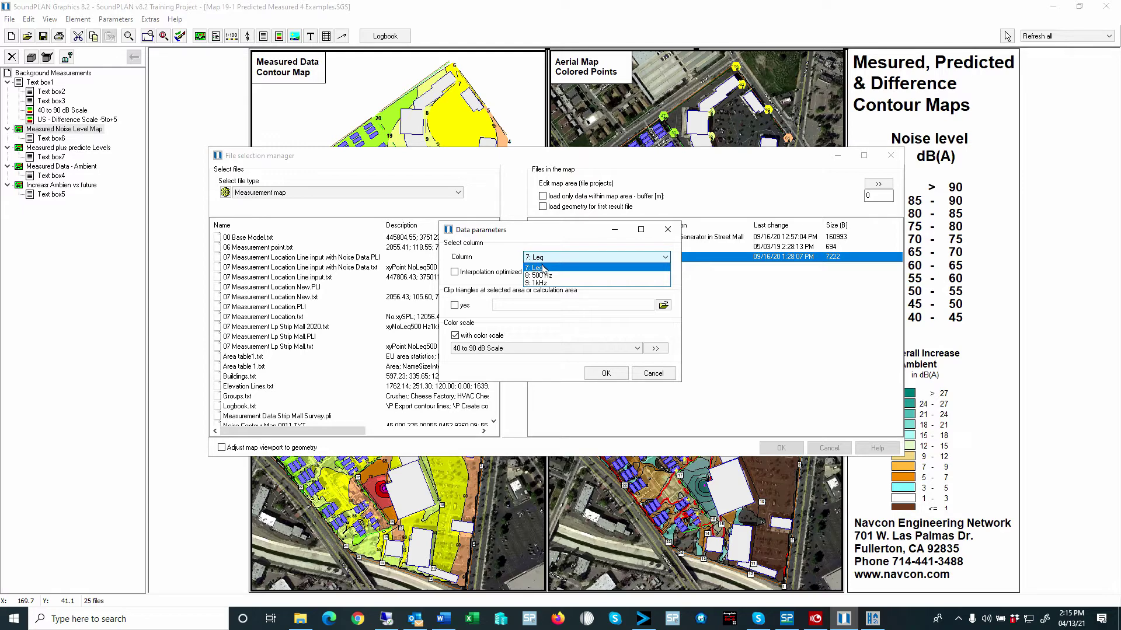
left_click(547, 229)
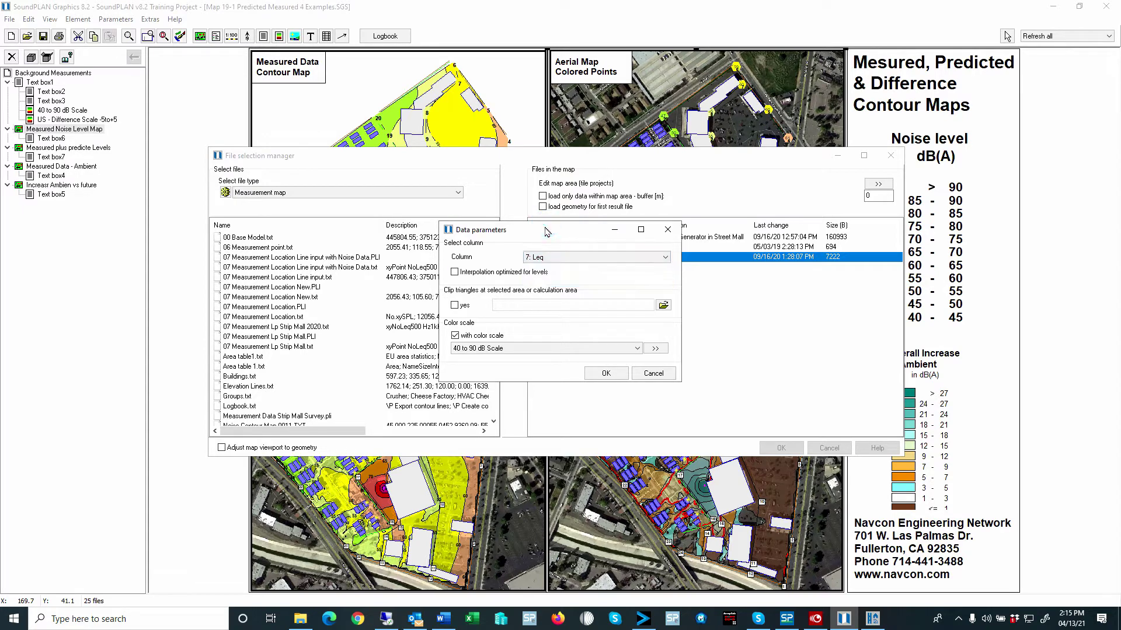
left_click(462, 272)
left_click(482, 348)
left_click(482, 349)
left_click(641, 372)
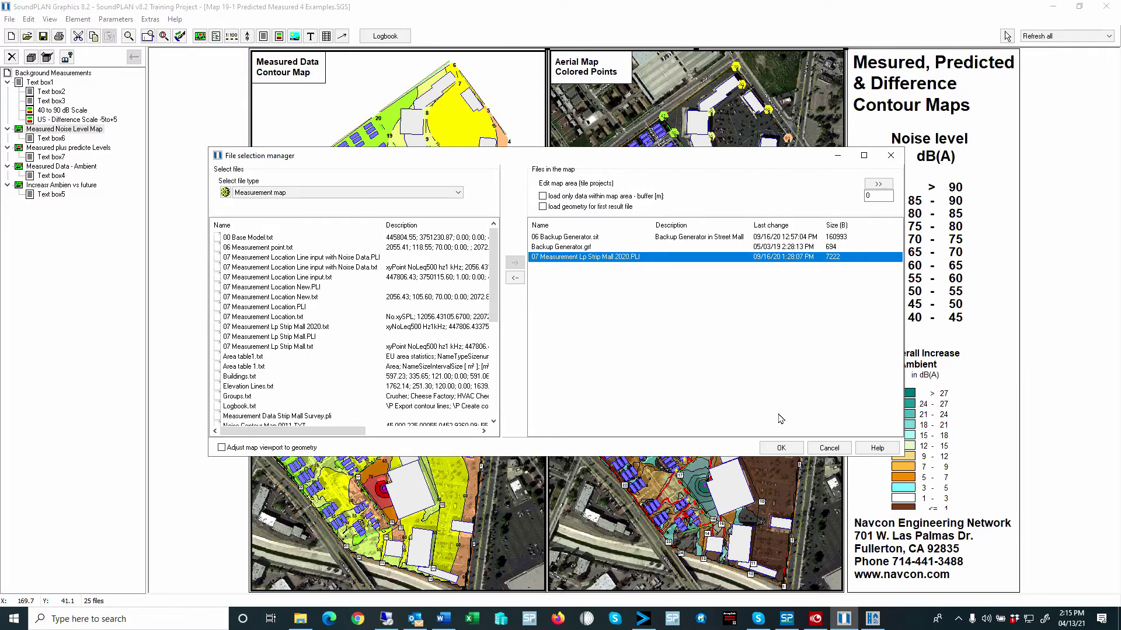
left_click(781, 446)
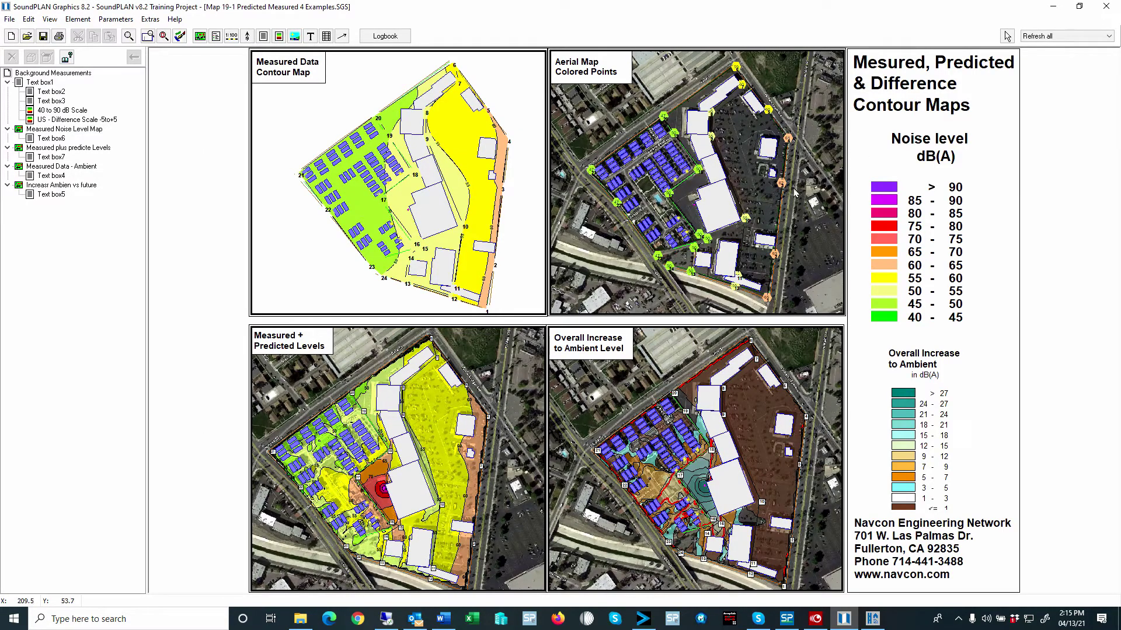
- Open the aerial map's object types and examine the base settings of the measurement map and its Point object
right_click(730, 151)
left_click(751, 171)
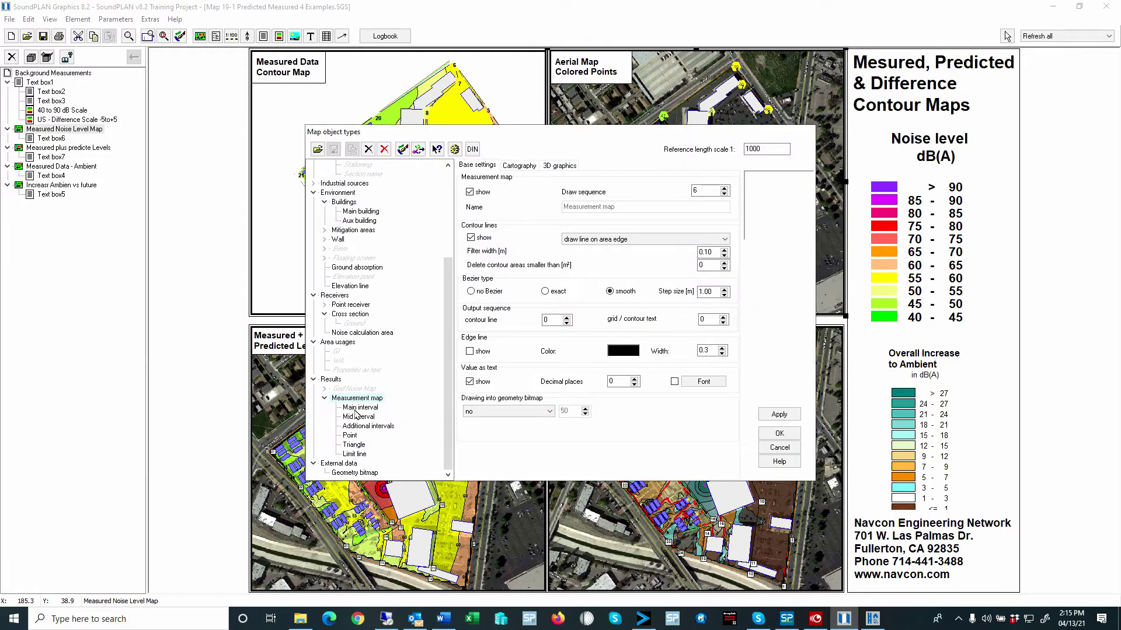
left_click(349, 435)
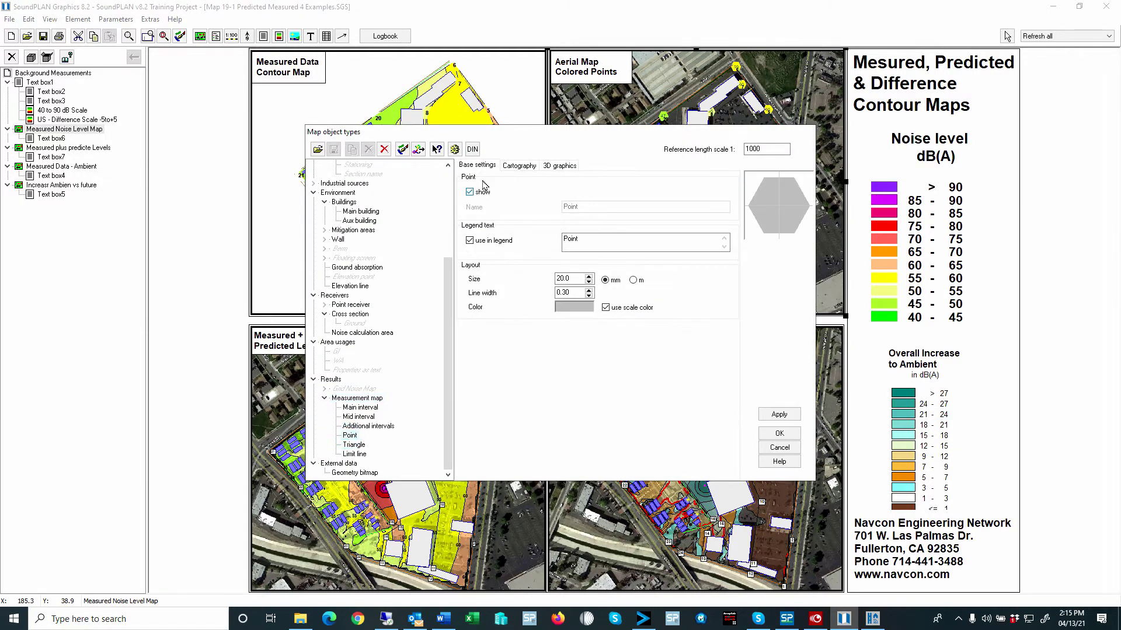
left_click(358, 399)
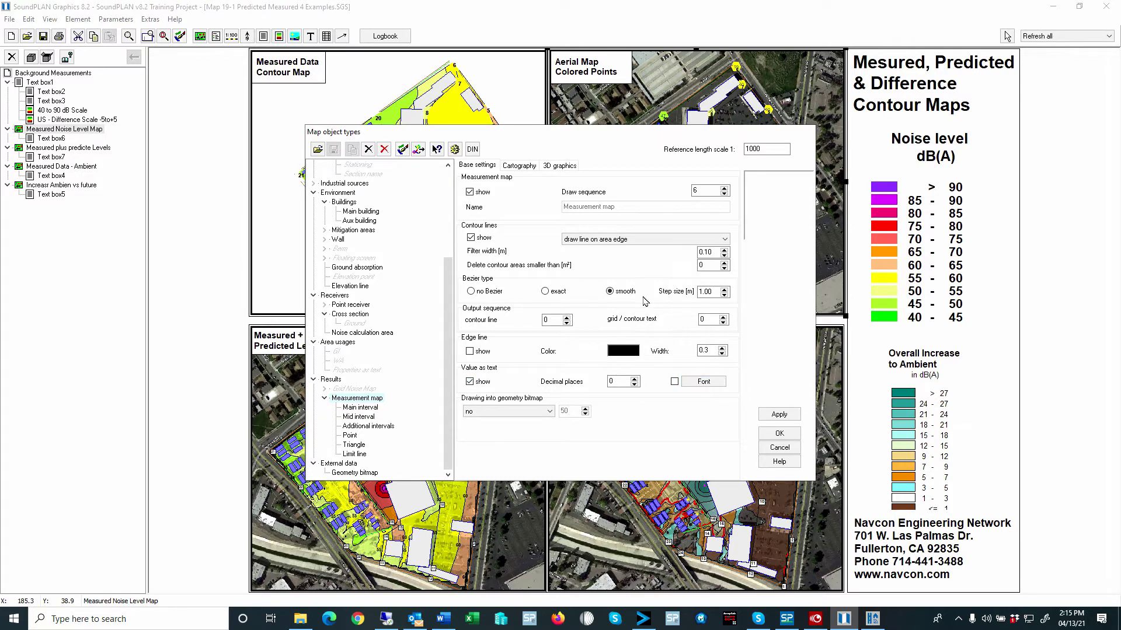
- Examine the cartography settings of the measurement map and its Point object, including the Symbol and Symbol 3D layouts
left_click(519, 166)
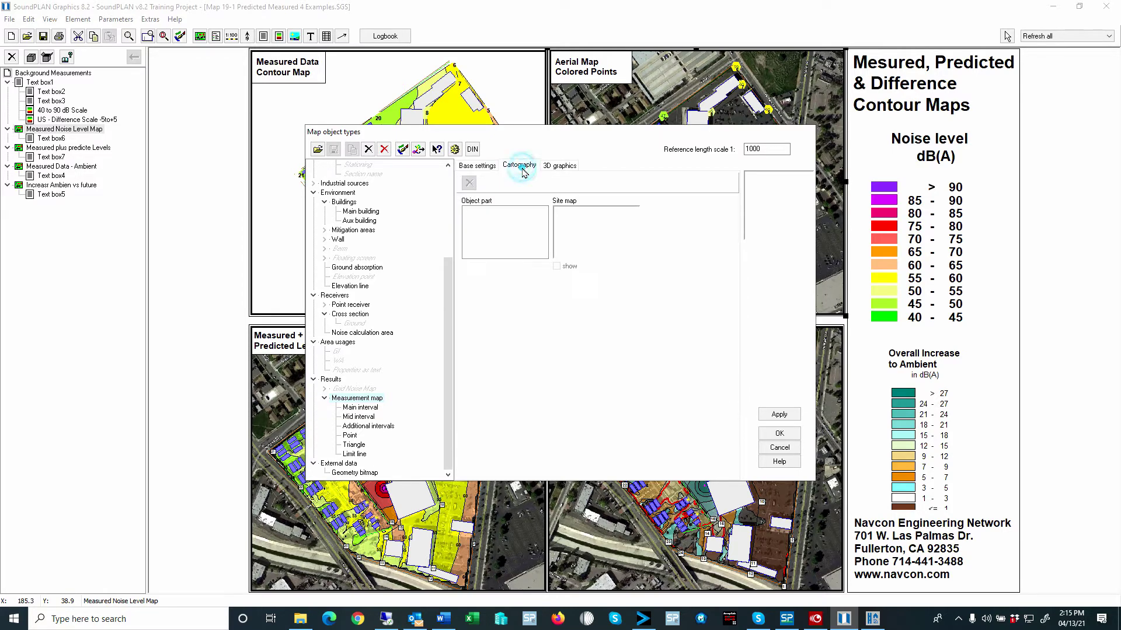
left_click(353, 435)
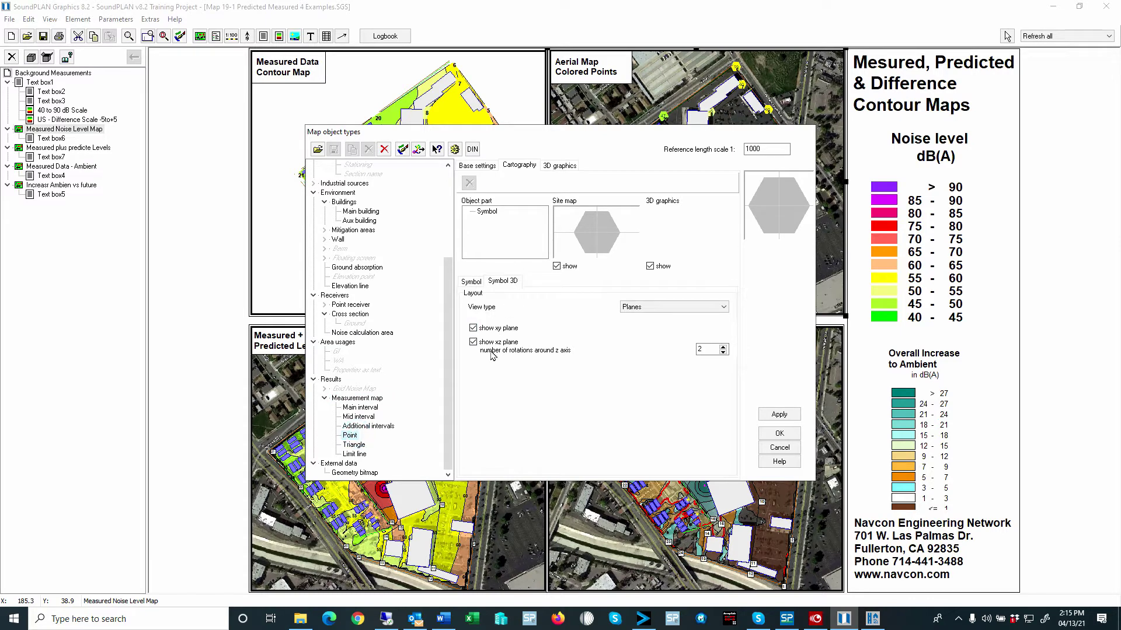
left_click(472, 282)
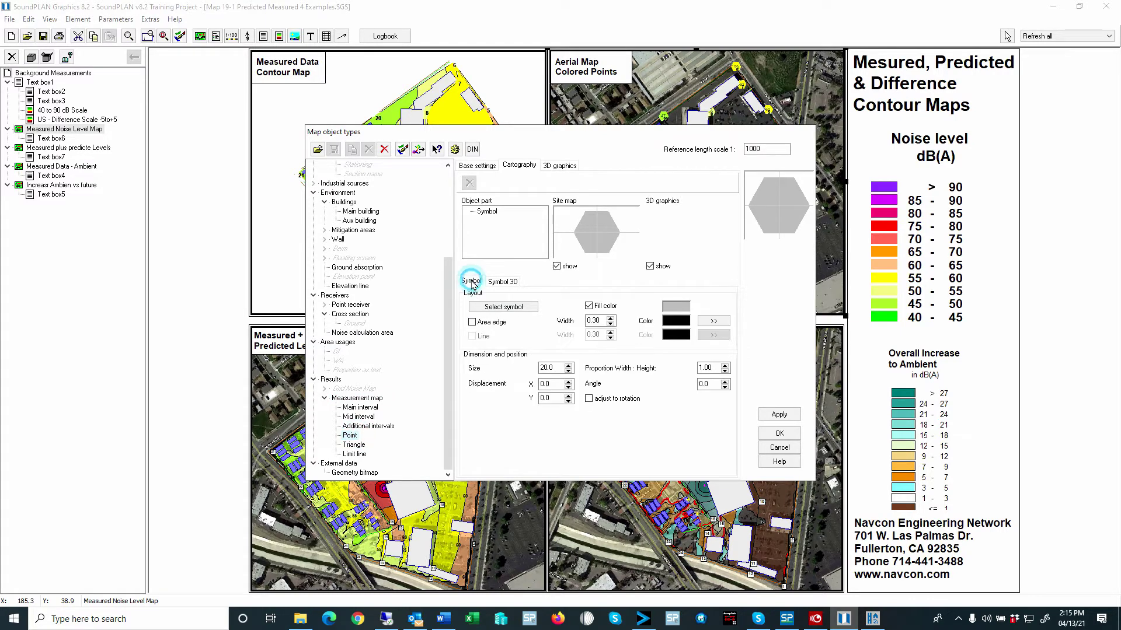
left_click(504, 282)
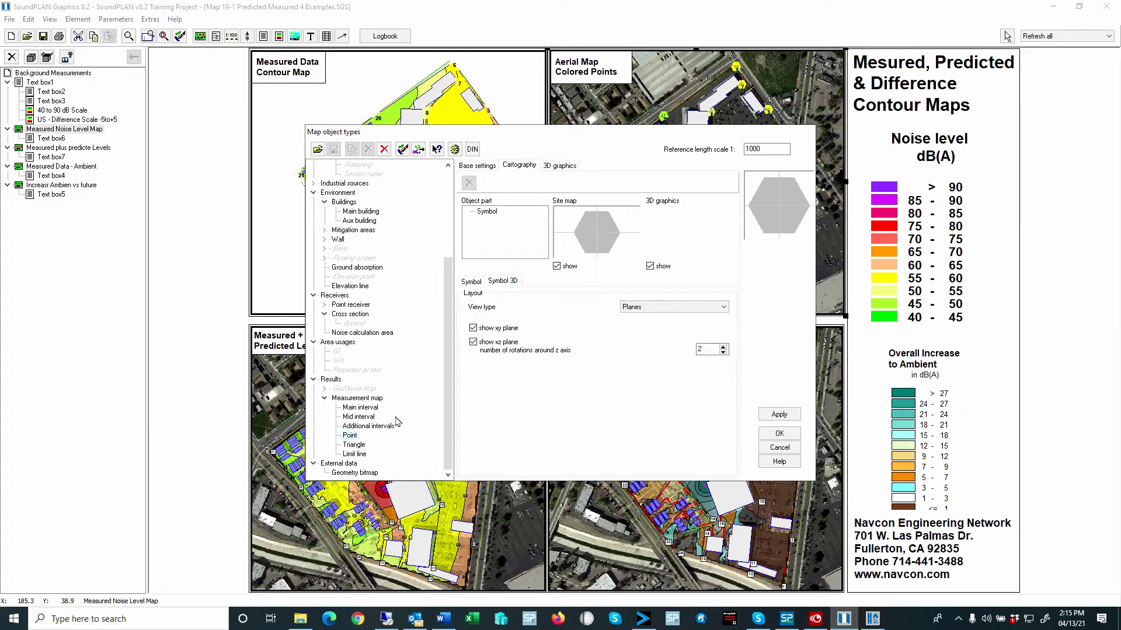
left_click(363, 399)
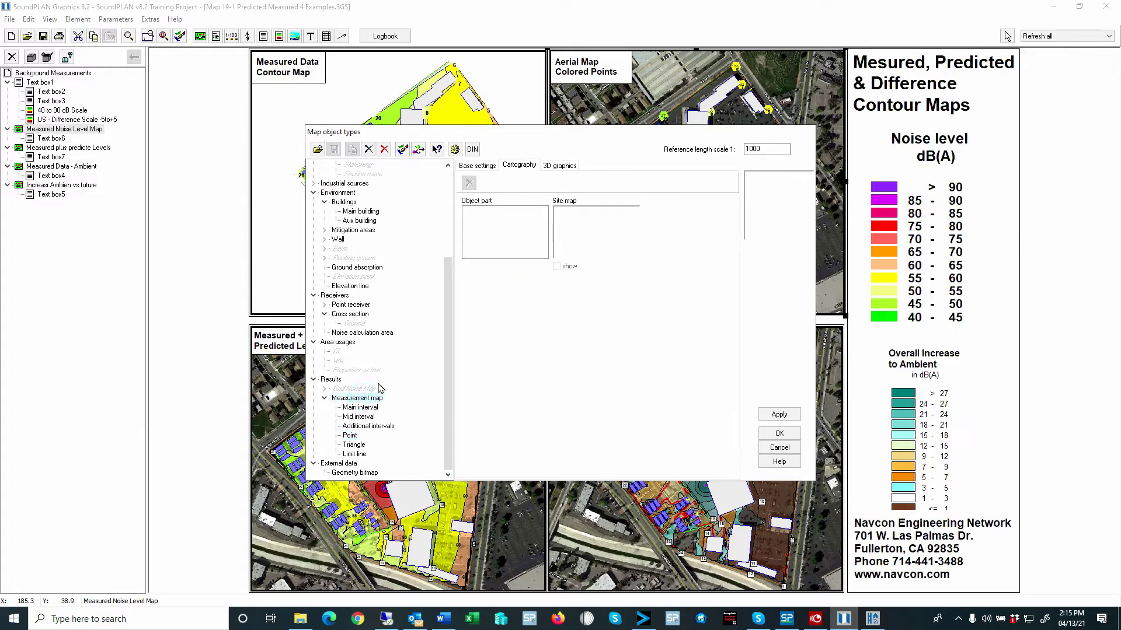
- Check the base settings of the aerial map's Main interval and close the object types
left_click(477, 165)
left_click(360, 407)
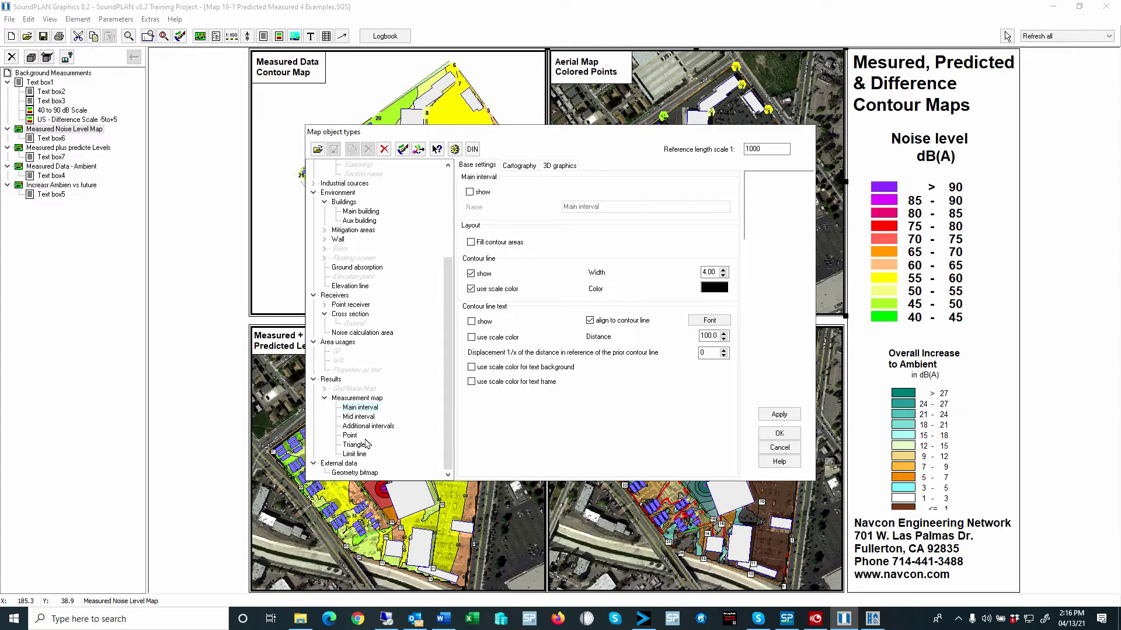
left_click(779, 433)
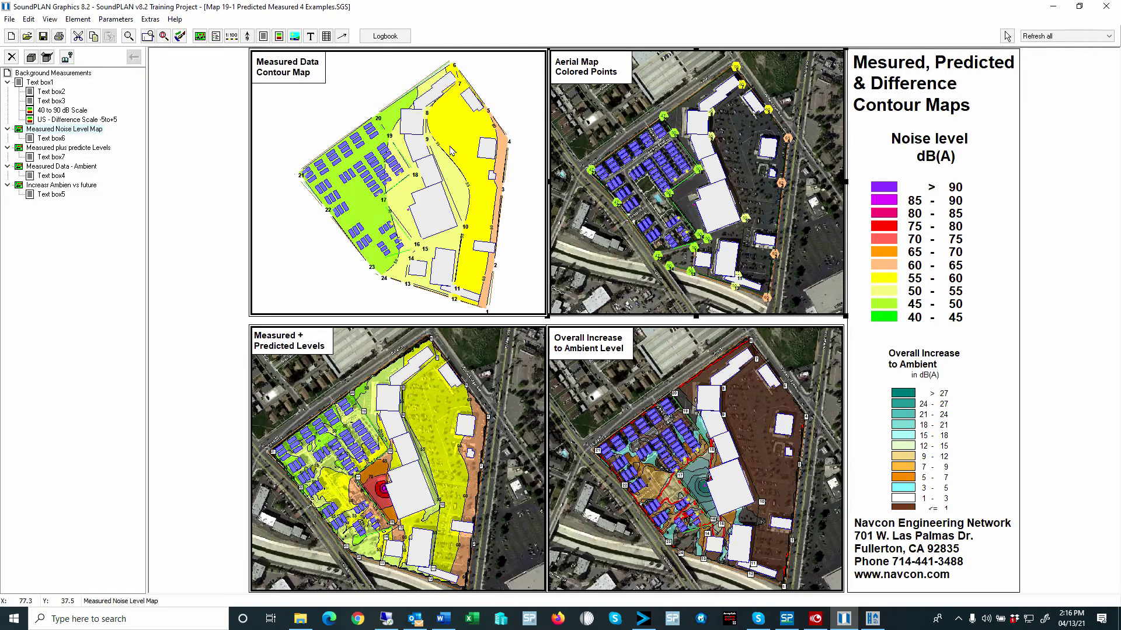
- Open the object types of the Measured Data Contour Map and display the base settings of the Main interval
left_click(449, 146)
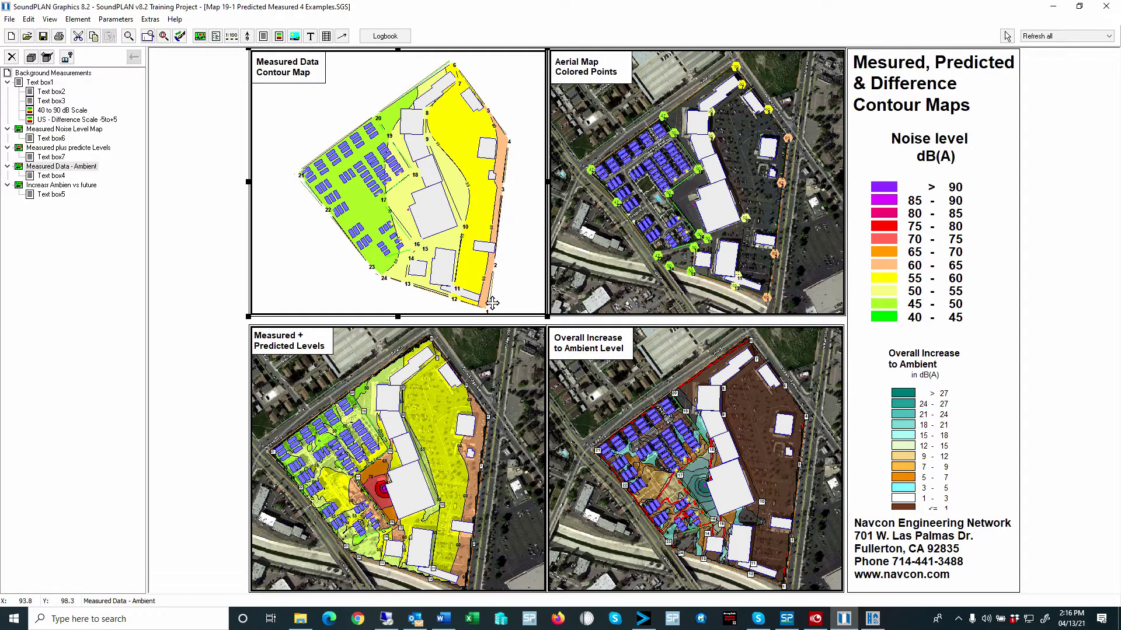
right_click(431, 163)
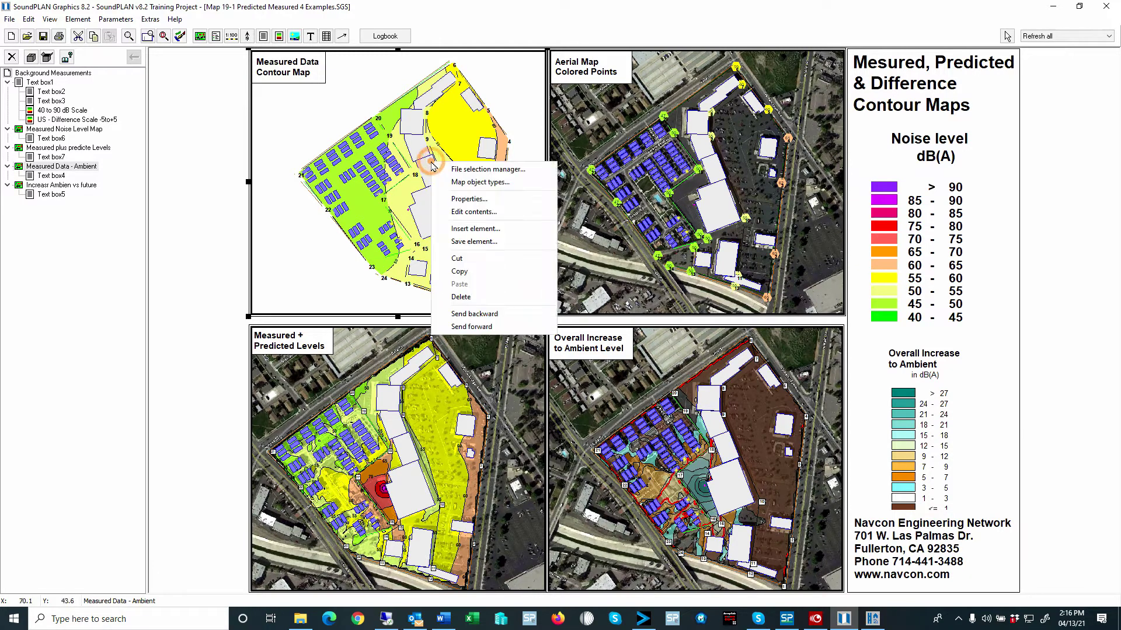
left_click(464, 182)
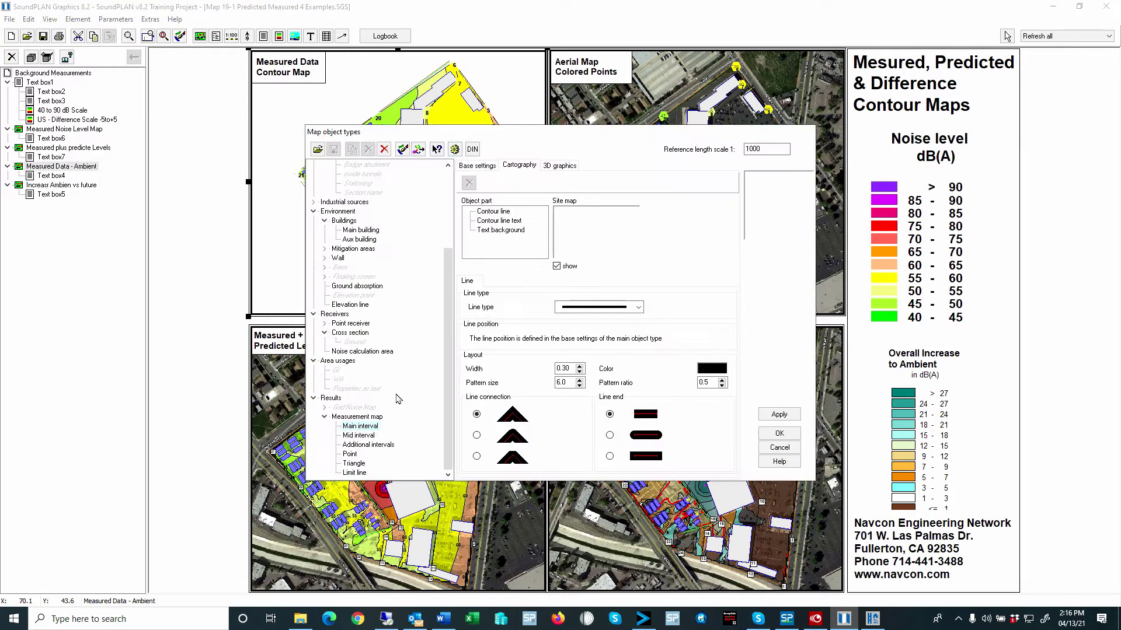
left_click(478, 165)
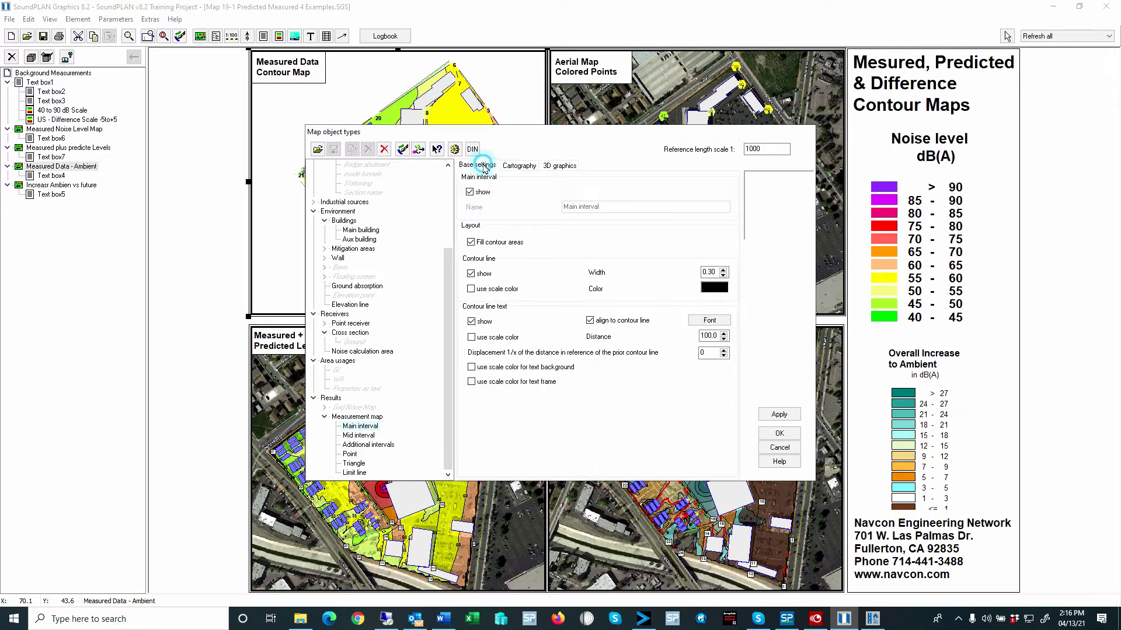
- Hide the Main interval contours of the Measured Data Contour Map and show them again, applying each change
left_click(470, 193)
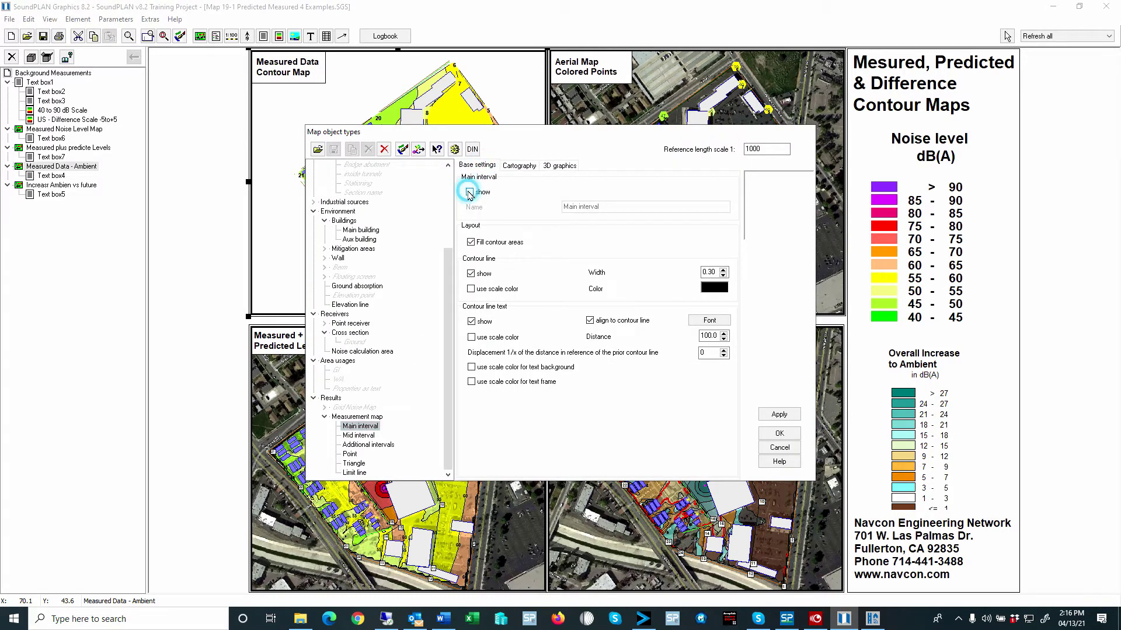
left_click(778, 414)
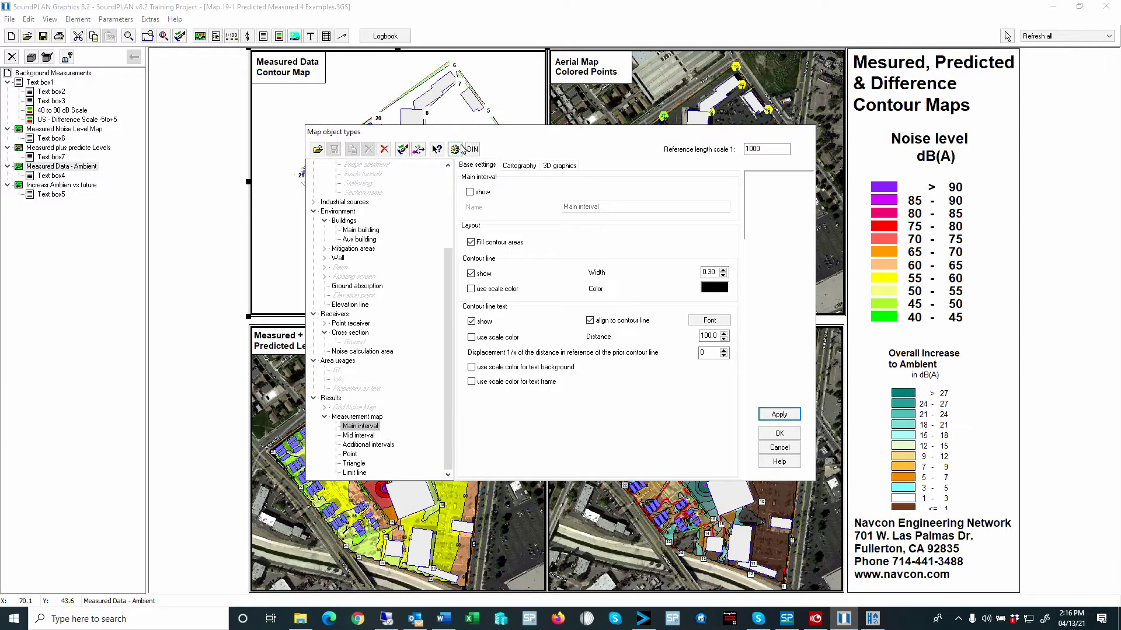
left_click_drag(458, 132, 623, 149)
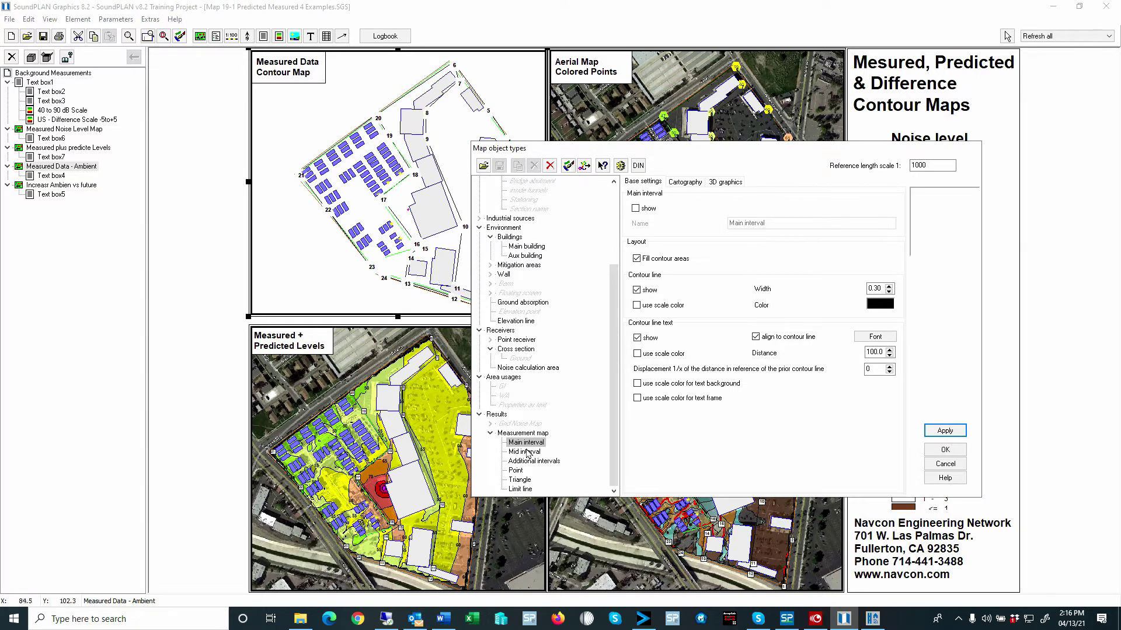
left_click(635, 208)
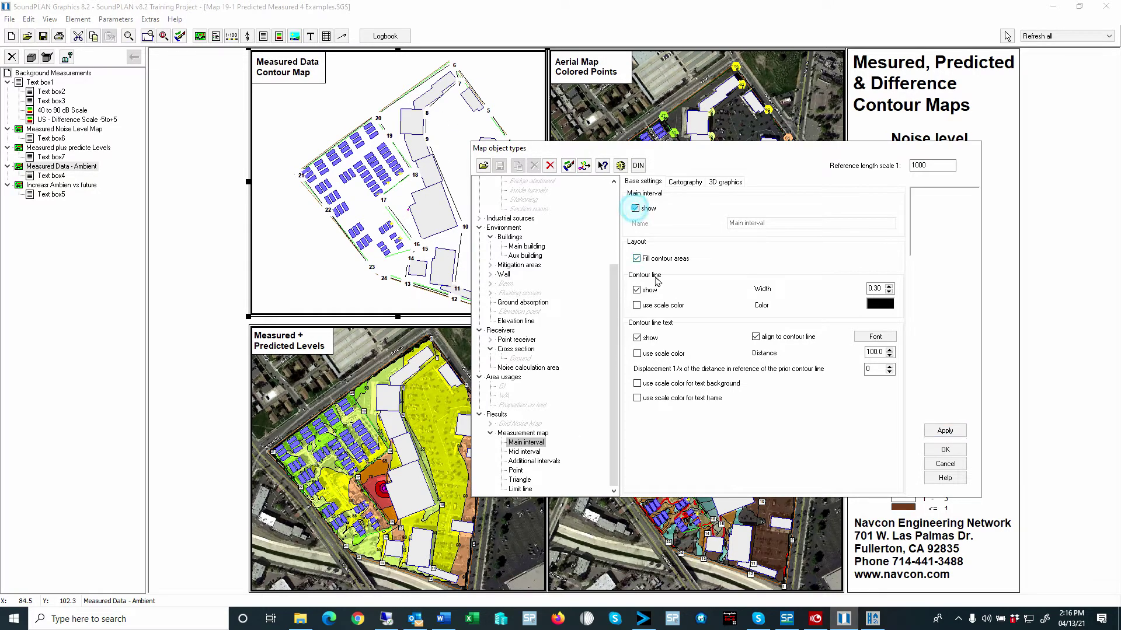
left_click(944, 431)
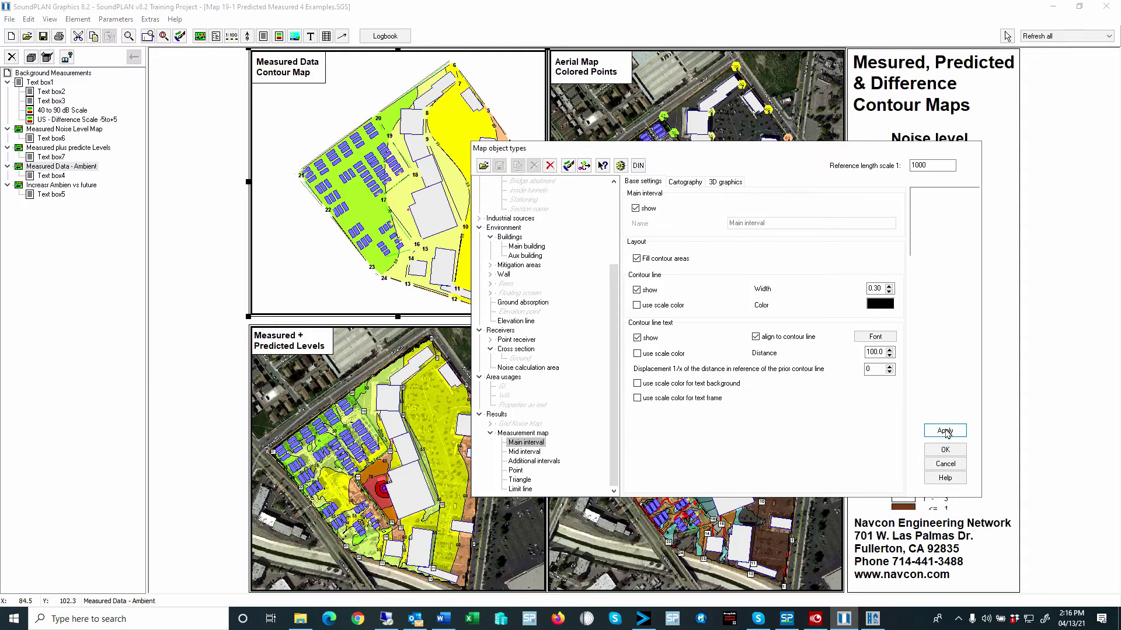
- Use the scale color for the Main interval contour lines and turn off filled contour areas, applying each change
left_click(636, 305)
left_click(879, 304)
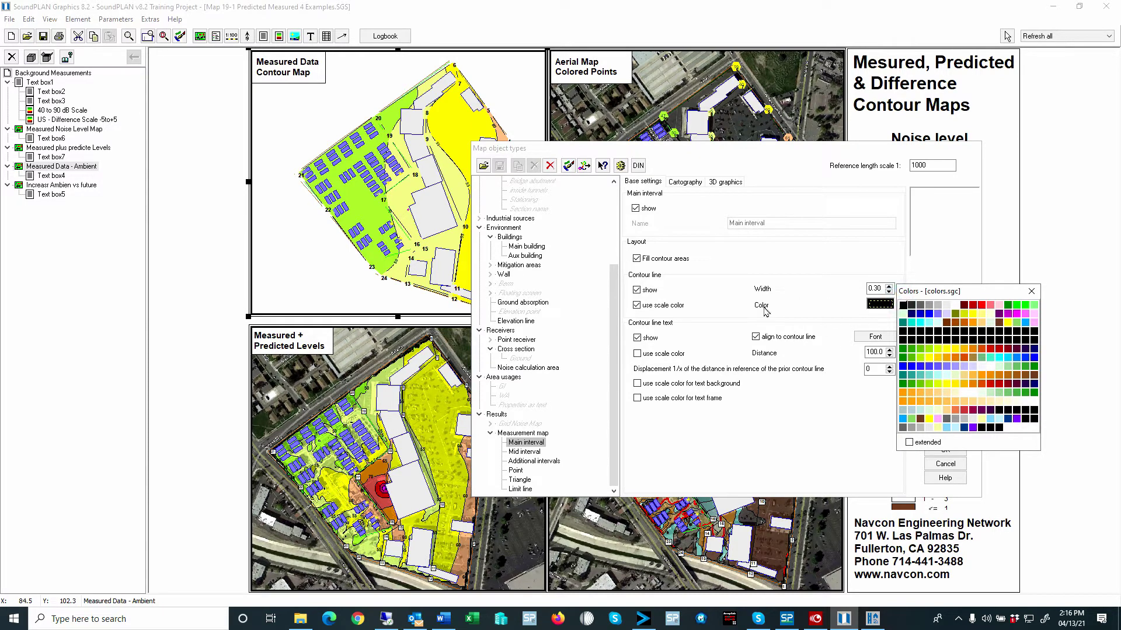
left_click(902, 305)
left_click(945, 432)
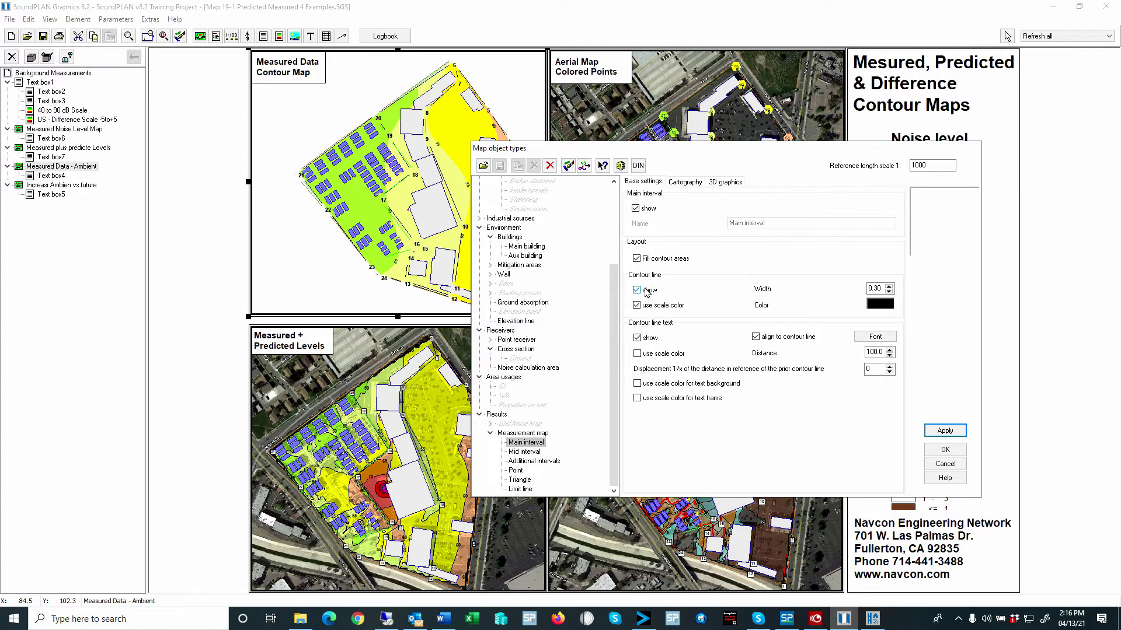
left_click(637, 259)
left_click(945, 429)
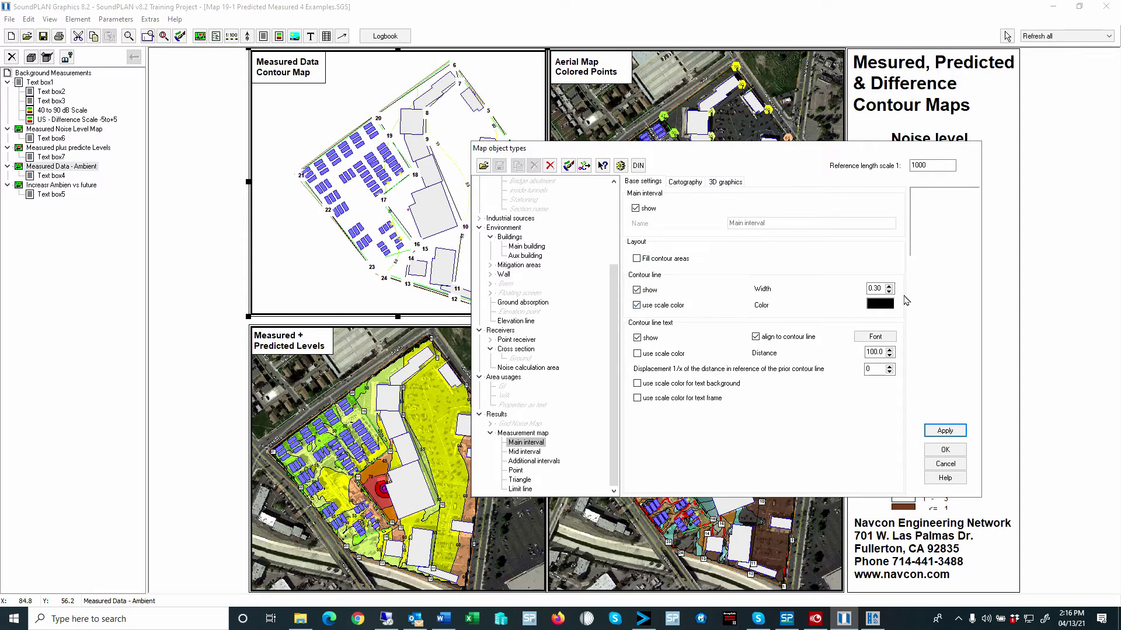
- Set the Main interval's contour line width to 3 and apply it
double_click(874, 288)
type("3")
left_click(945, 431)
- Enlarge the font of the Main interval's contour line text
left_click(875, 337)
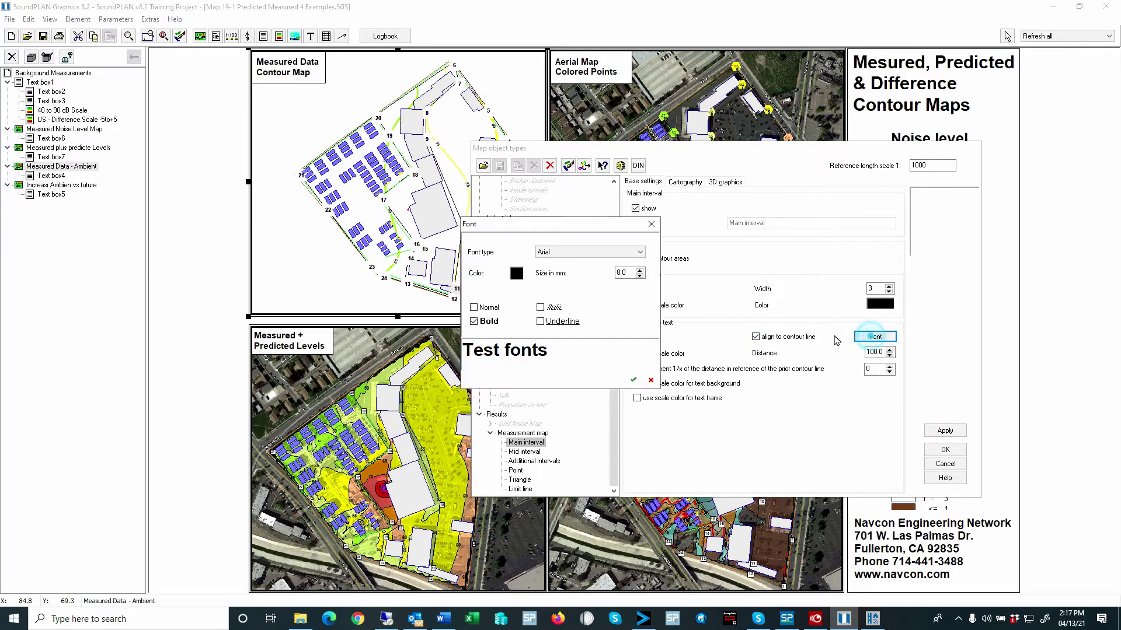
left_click(640, 270)
left_click(640, 270)
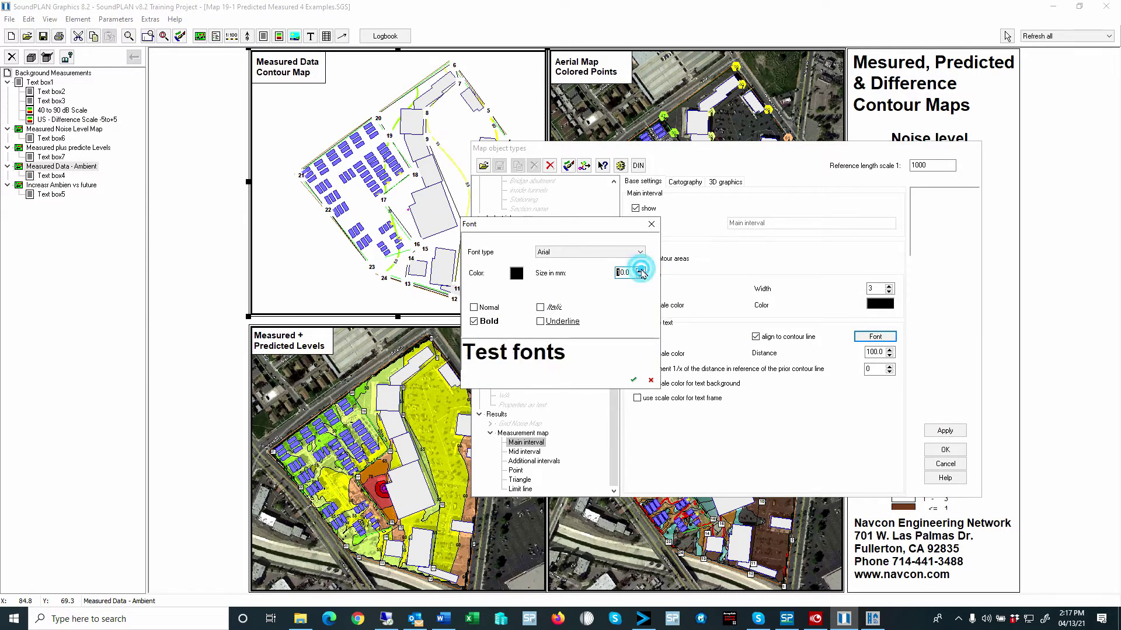
left_click(640, 270)
left_click(640, 270)
left_click(634, 380)
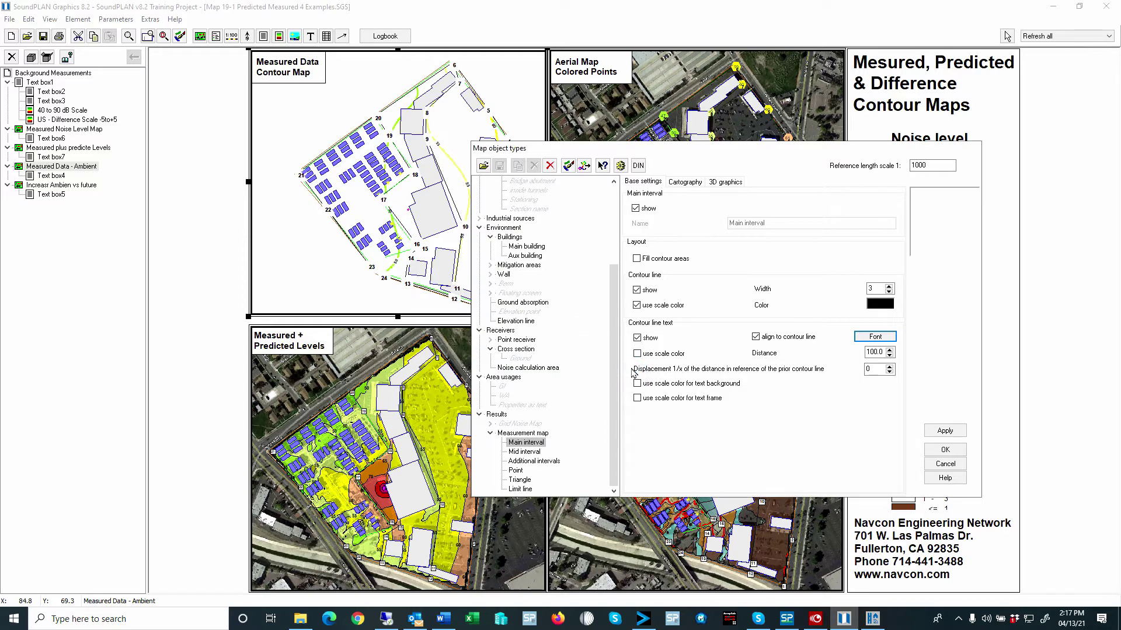
- Turn off aligning the contour line text to the contour line and use the scale color for its background, applying each change
left_click(755, 337)
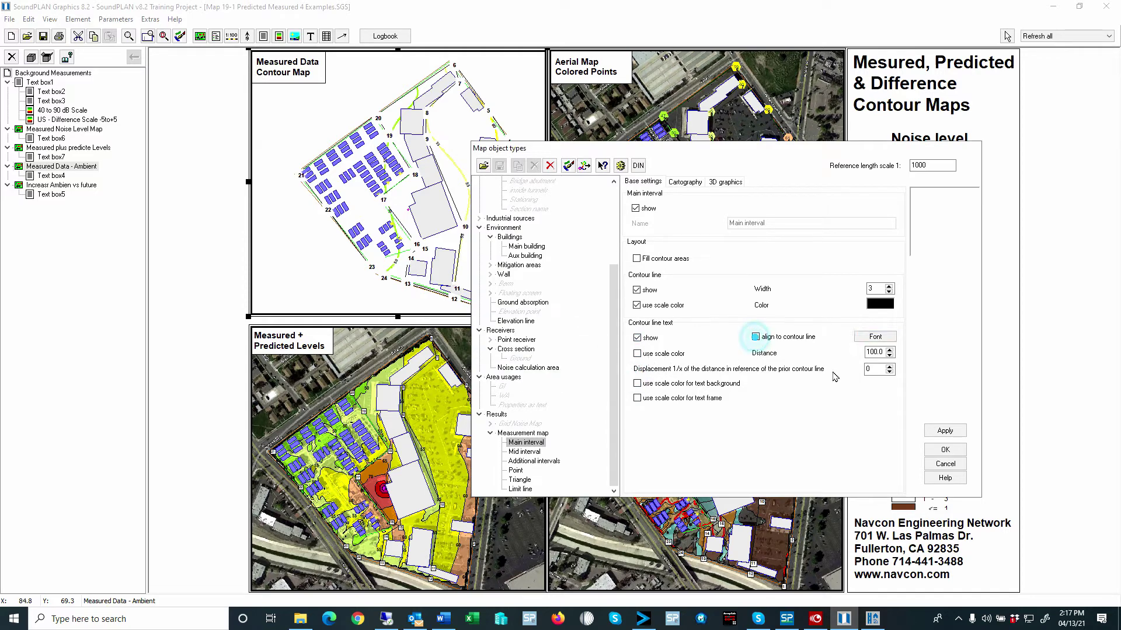
left_click(946, 431)
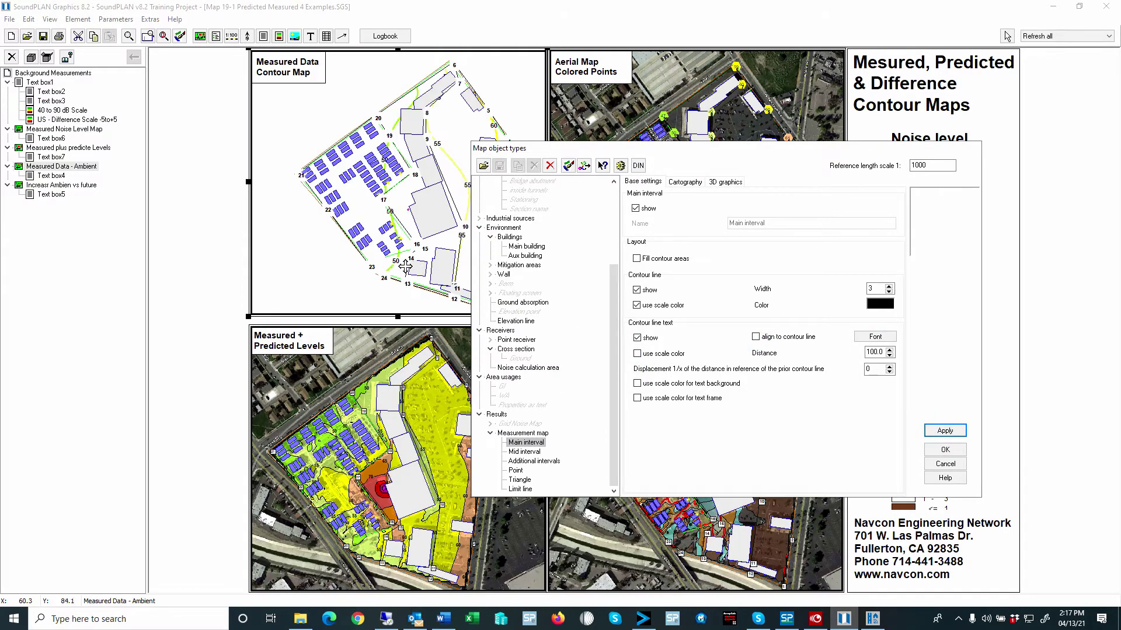
left_click(637, 383)
left_click(946, 431)
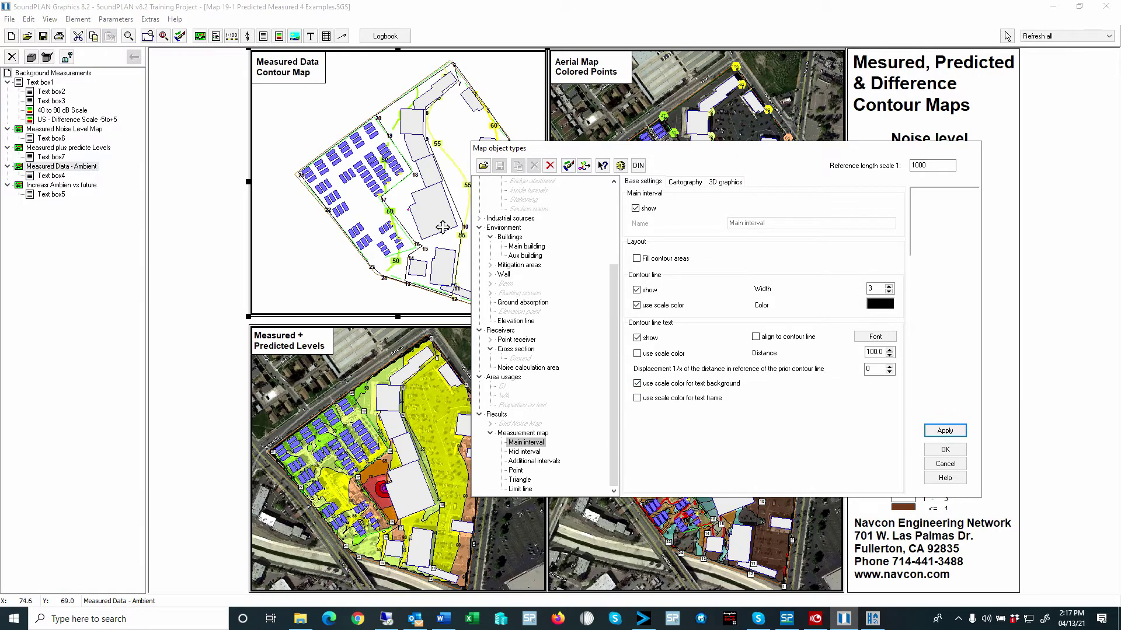
- Fill the contour areas again, turn off the contour lines' scale color, and accept the object type settings
left_click_drag(607, 151, 684, 157)
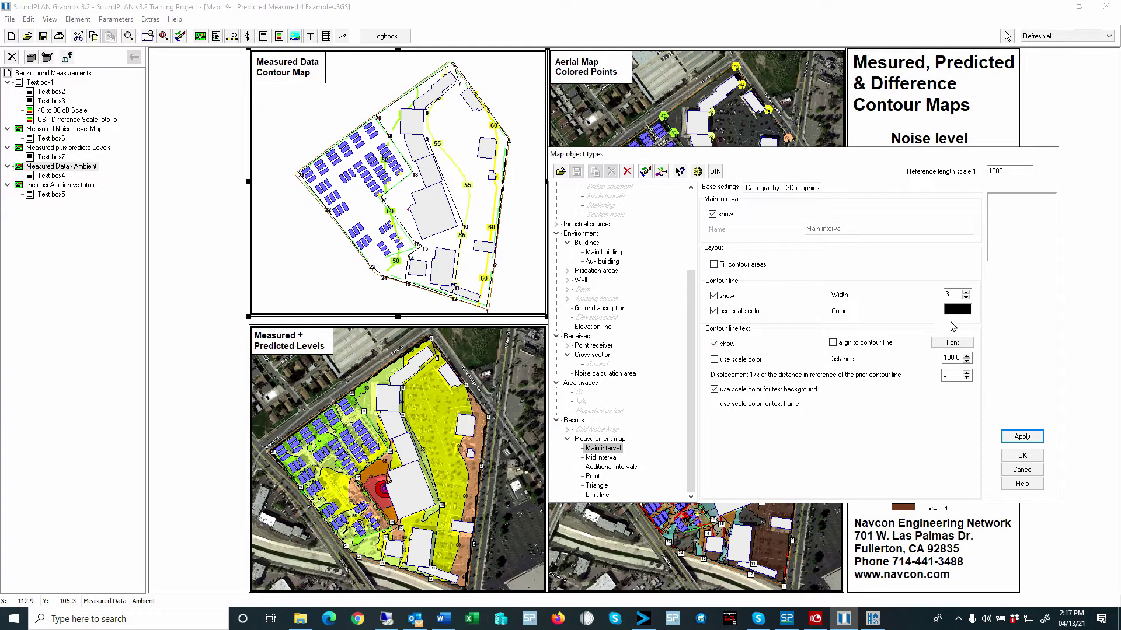
left_click(733, 265)
left_click(731, 313)
left_click(1022, 437)
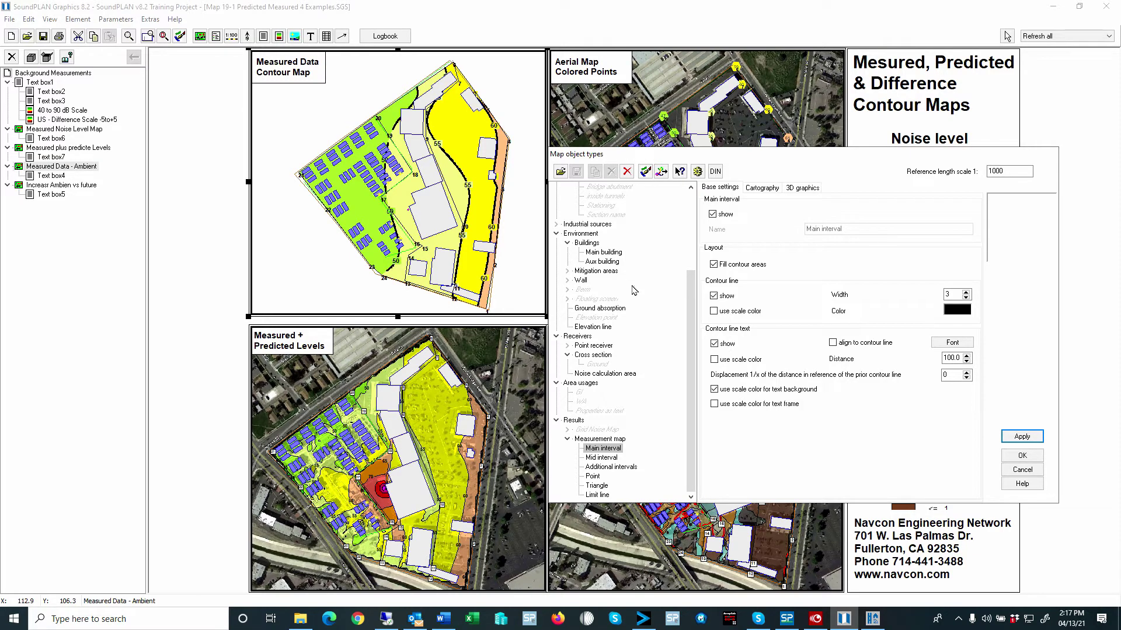
left_click(1023, 456)
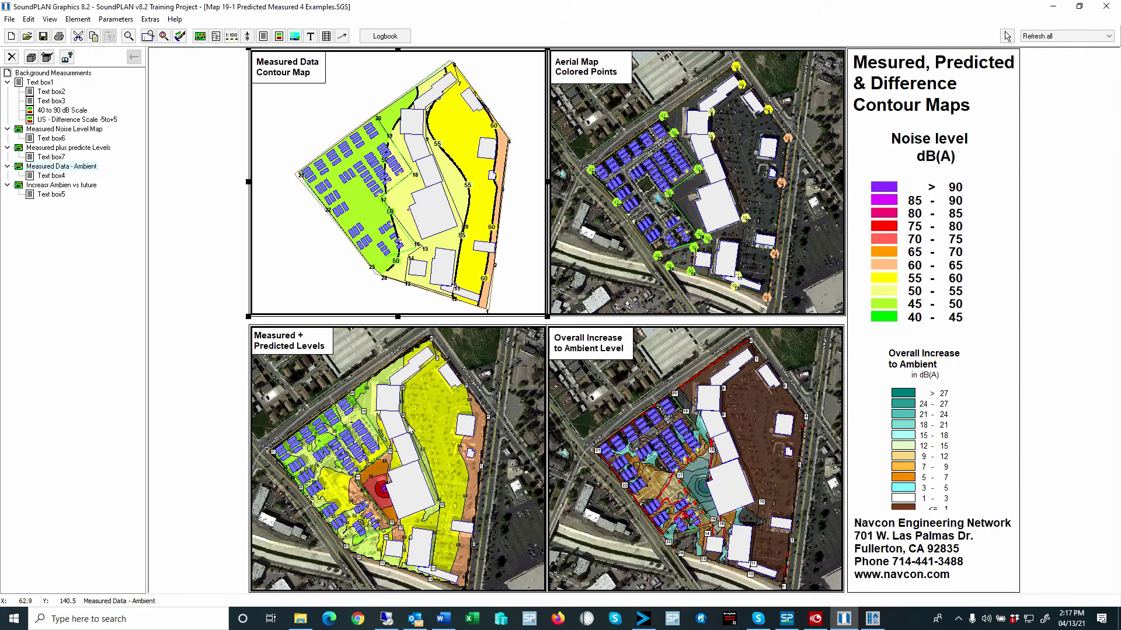
- Open the file selection manager of the Measured + Predicted Levels map and inspect the Backup Generator.grf and Formula entries
left_click(368, 391)
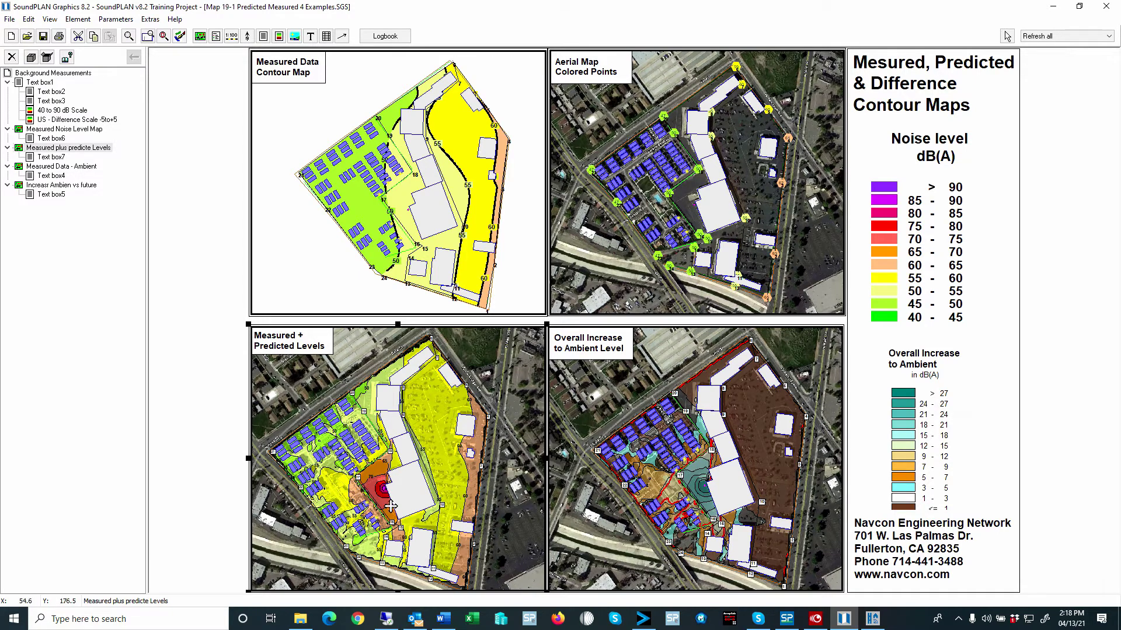
right_click(419, 402)
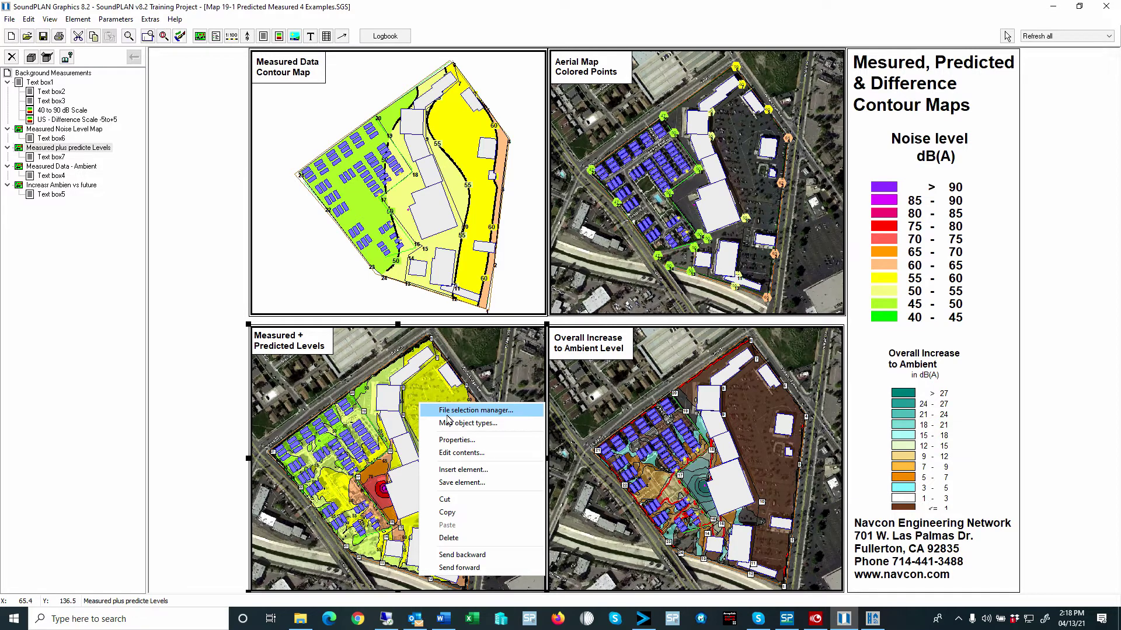
left_click(448, 413)
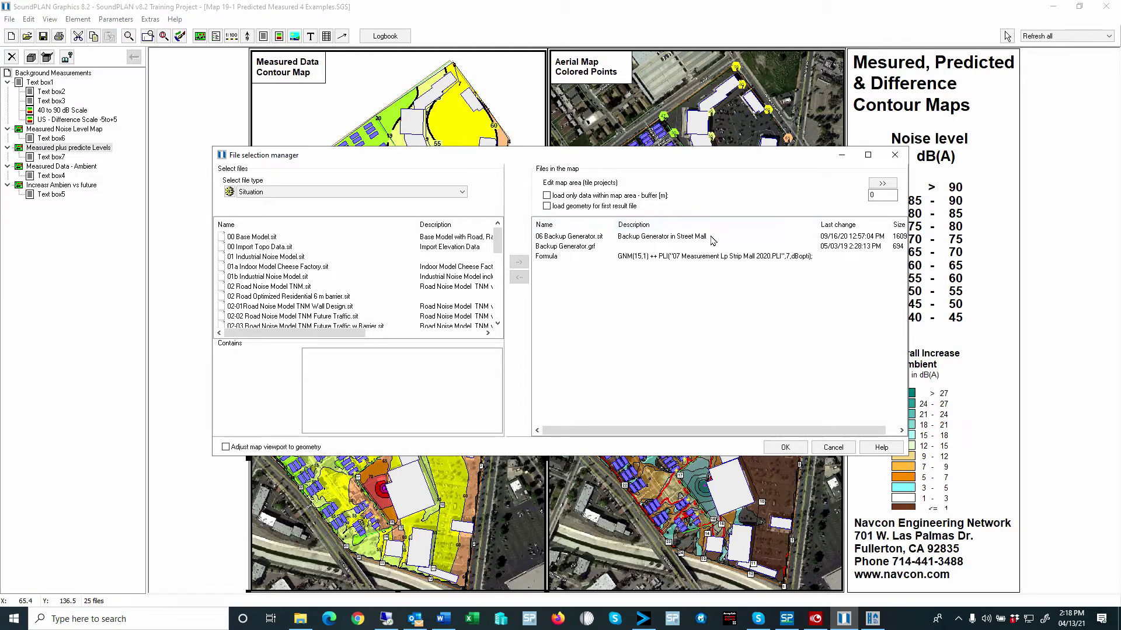
left_click(583, 247)
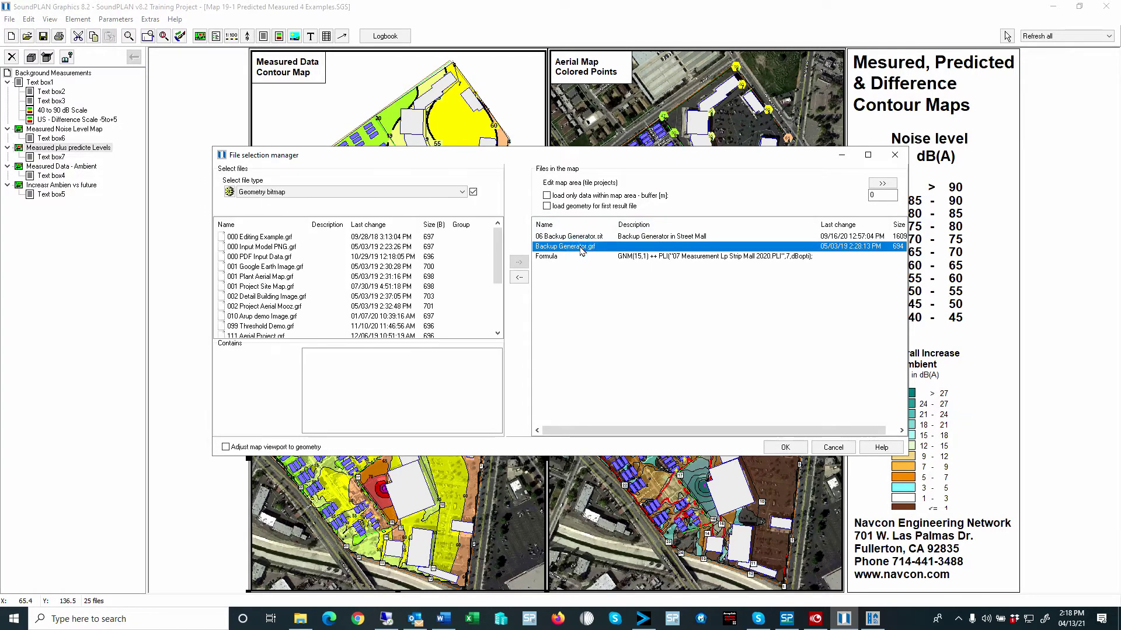
left_click(552, 257)
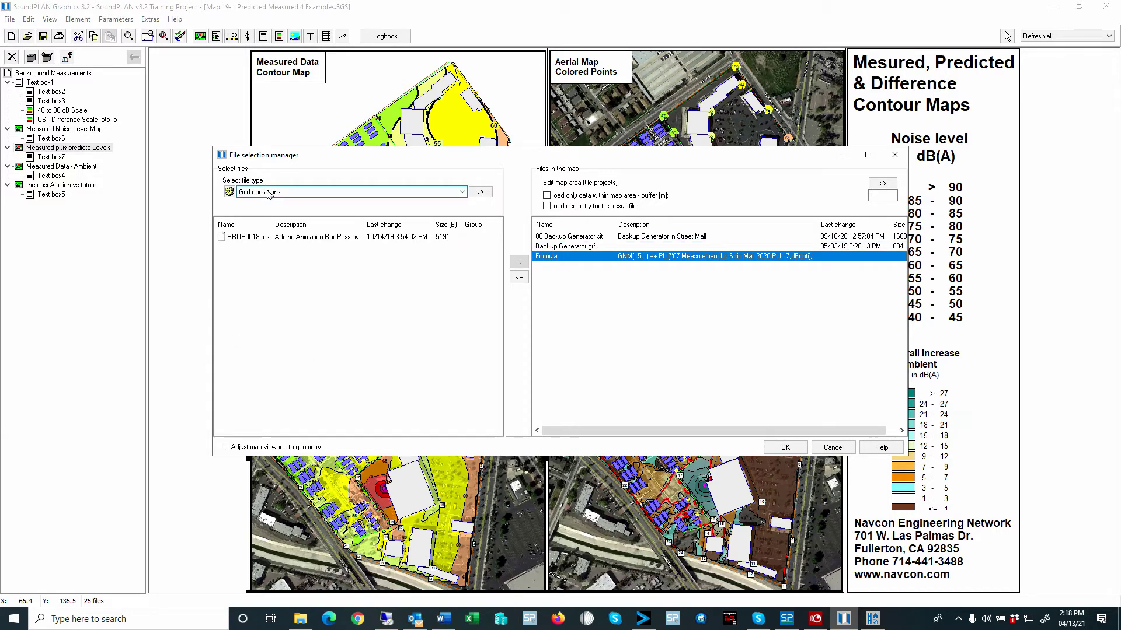
- Open the file operation behind the Formula entry and review the available file types and operations
double_click(546, 258)
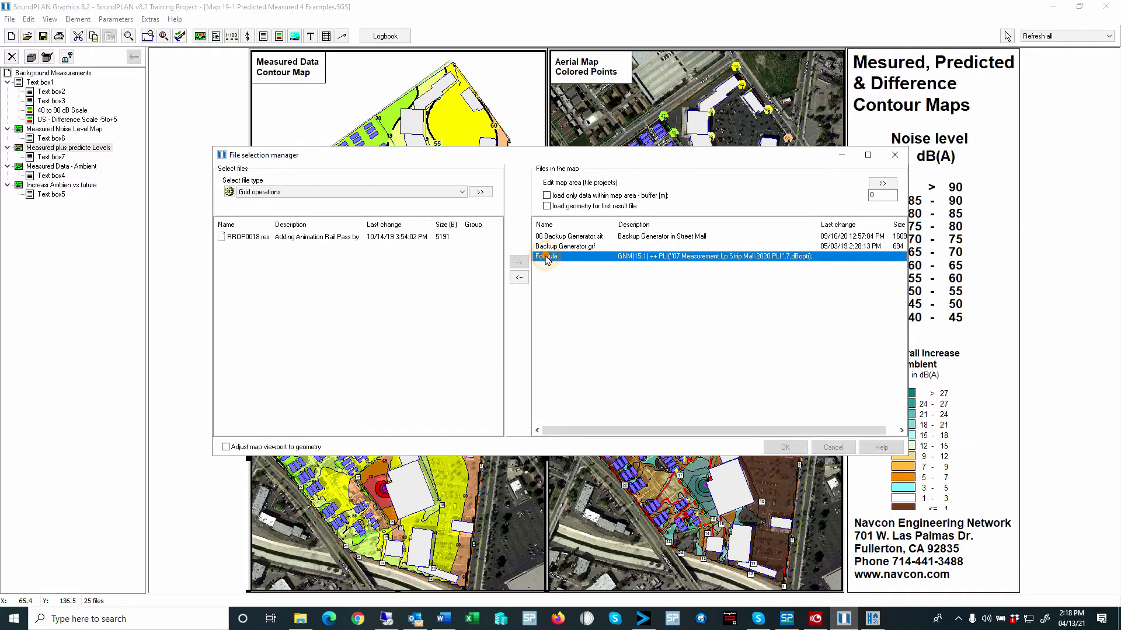
left_click(252, 124)
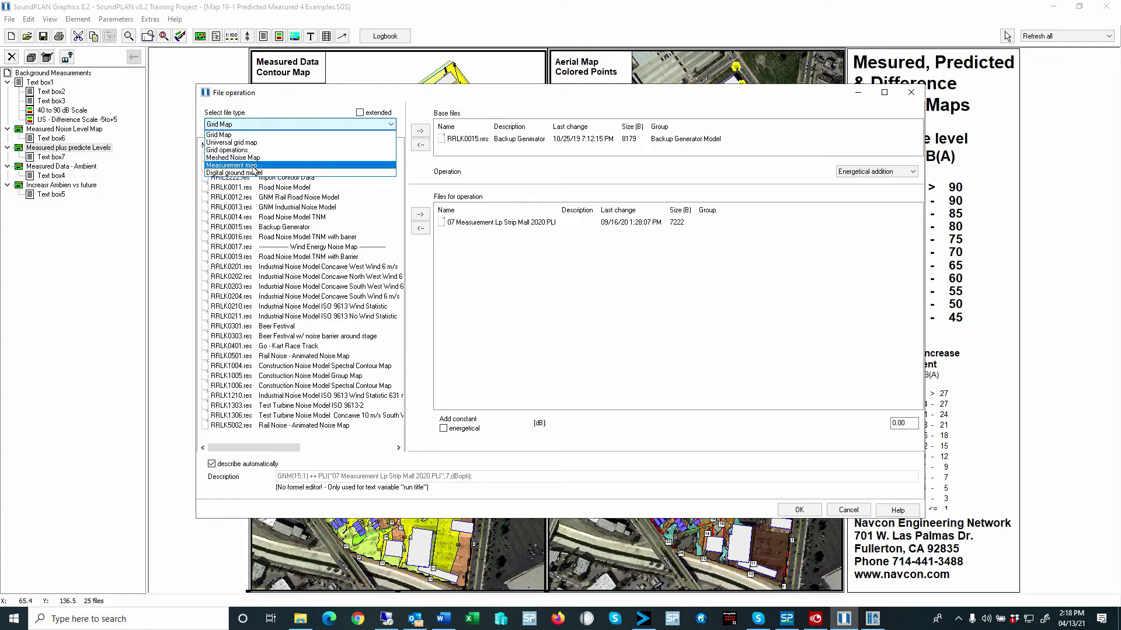
left_click(277, 108)
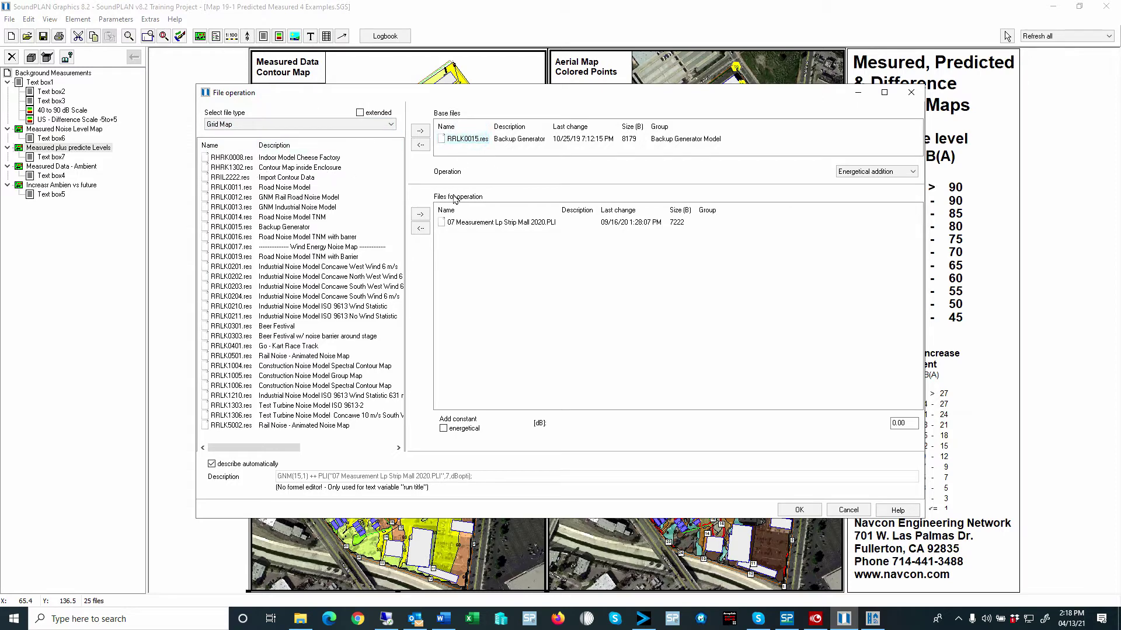
left_click(881, 175)
left_click(878, 182)
- Check the data column choices of 07 Measurement Lp Strip Mall 2020.PLI and close the file dialogs, keeping the 40 to 90 dB Scale
double_click(503, 223)
left_click(538, 282)
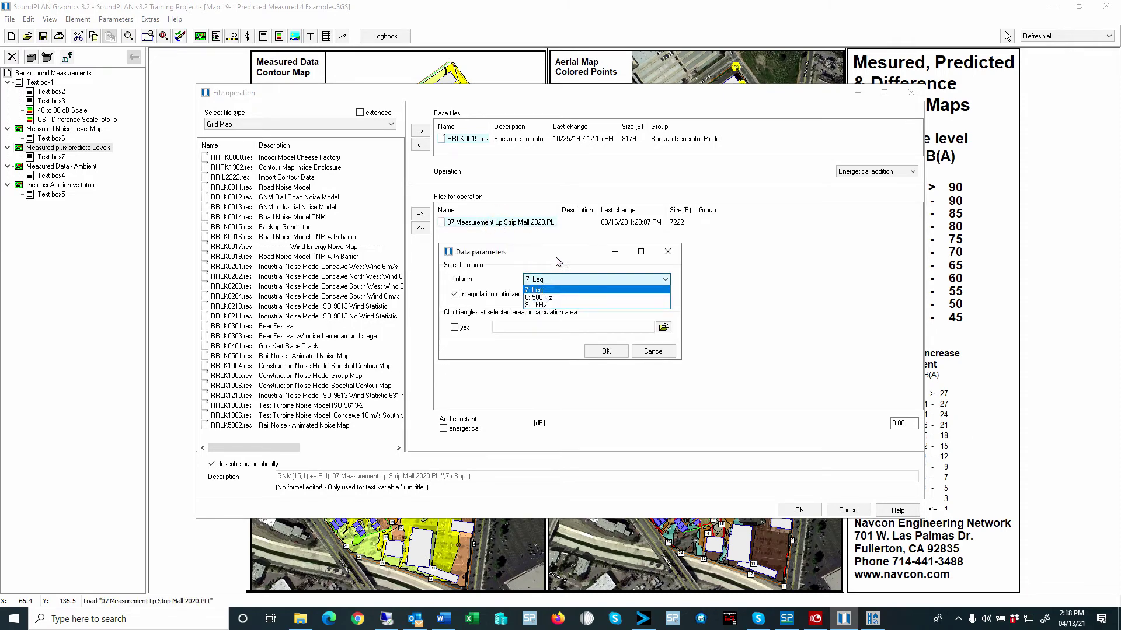
left_click(552, 279)
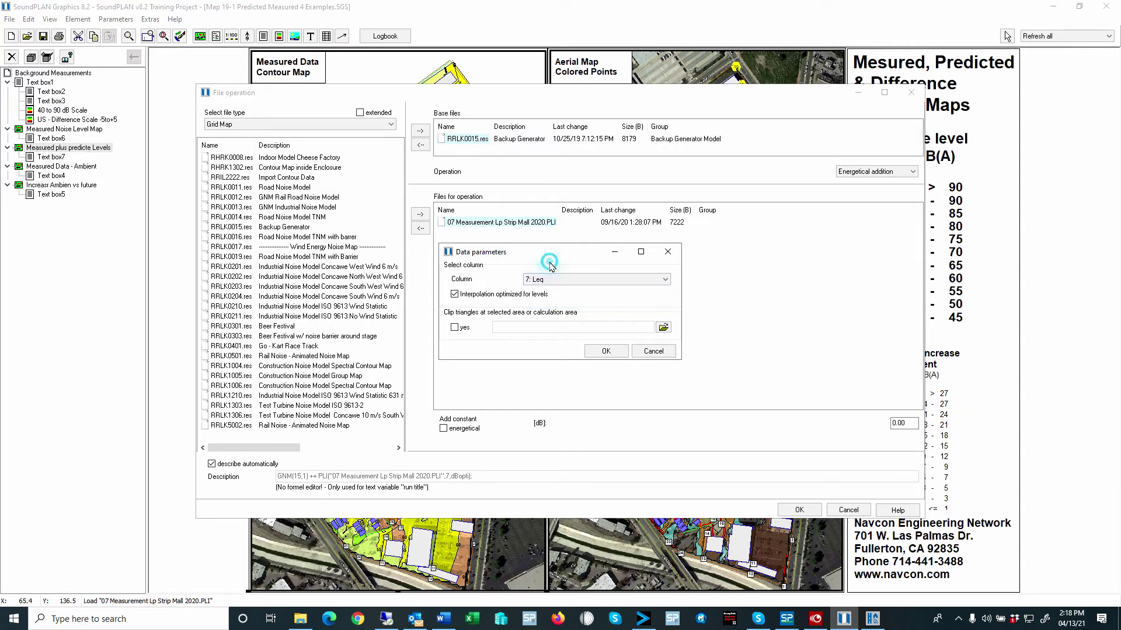
left_click(663, 353)
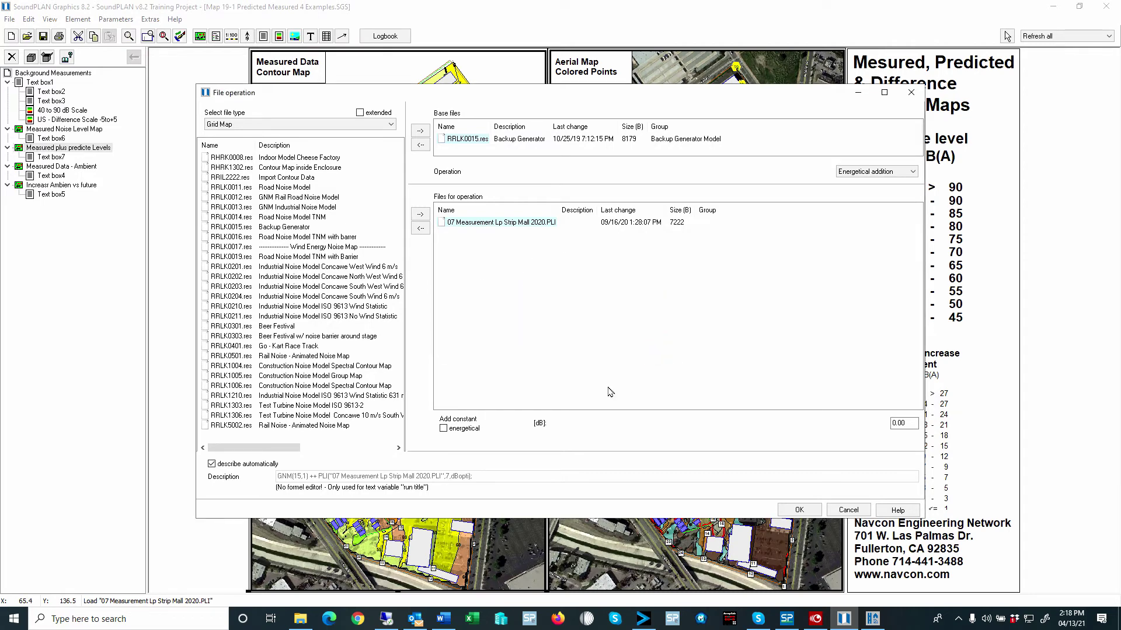
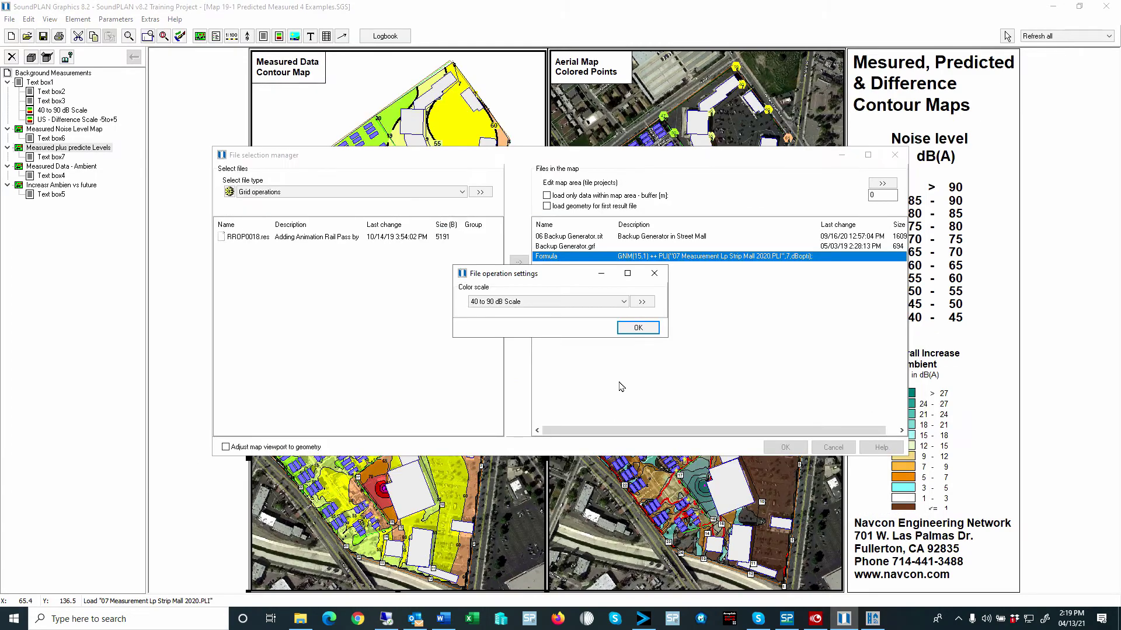
left_click(645, 330)
left_click(784, 449)
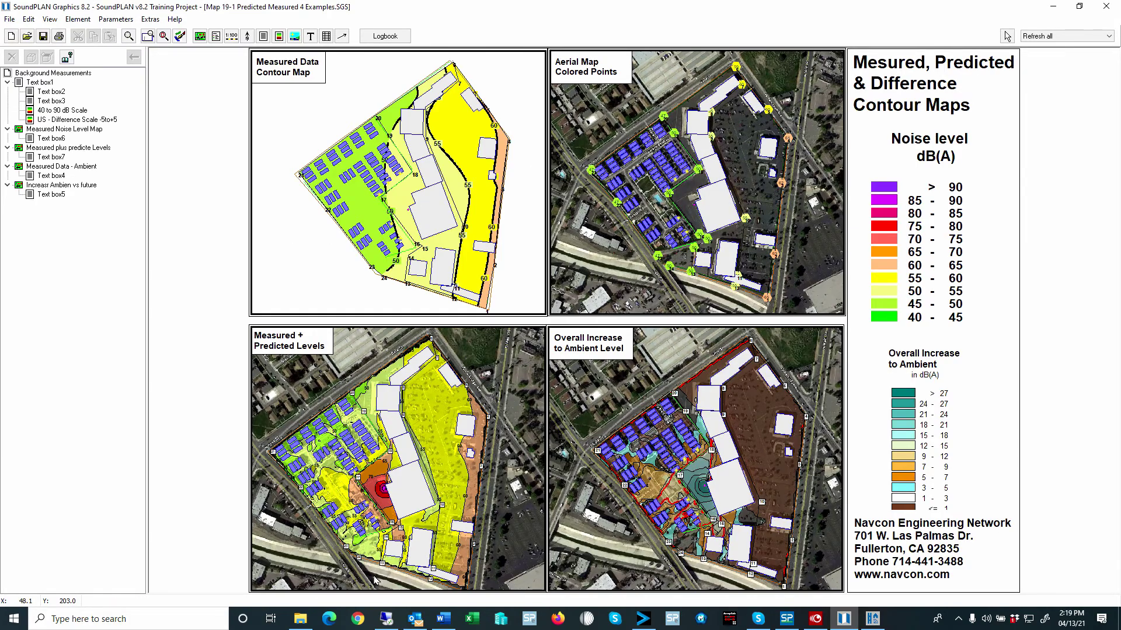
- Examine the base settings of Grid operations in the Measured + Predicted Levels map's object types and close them
right_click(436, 395)
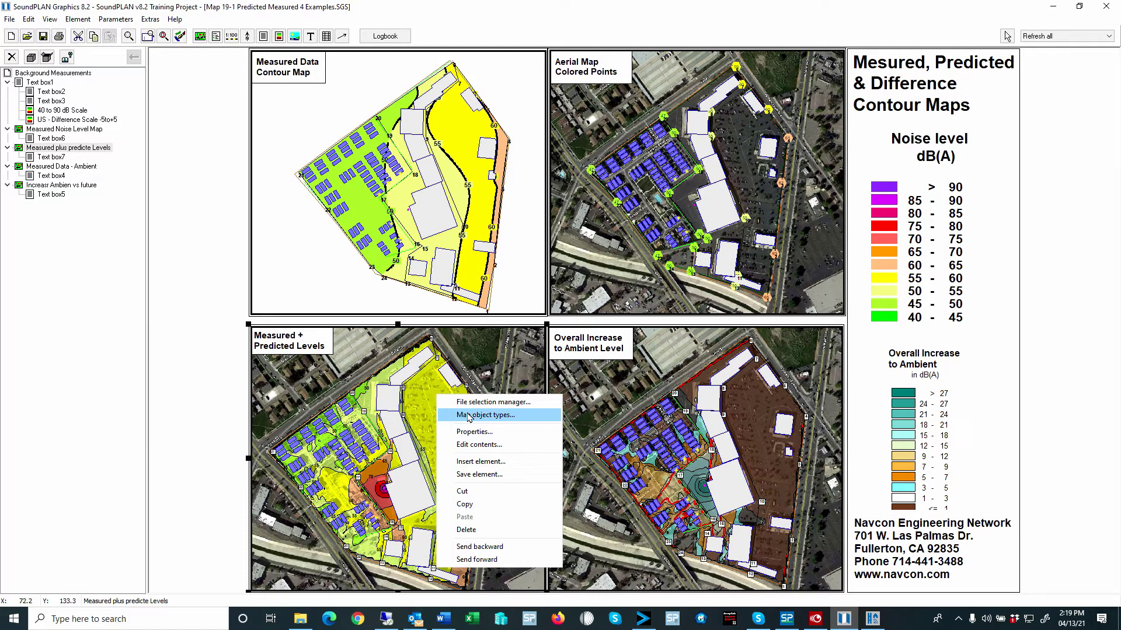
left_click(467, 415)
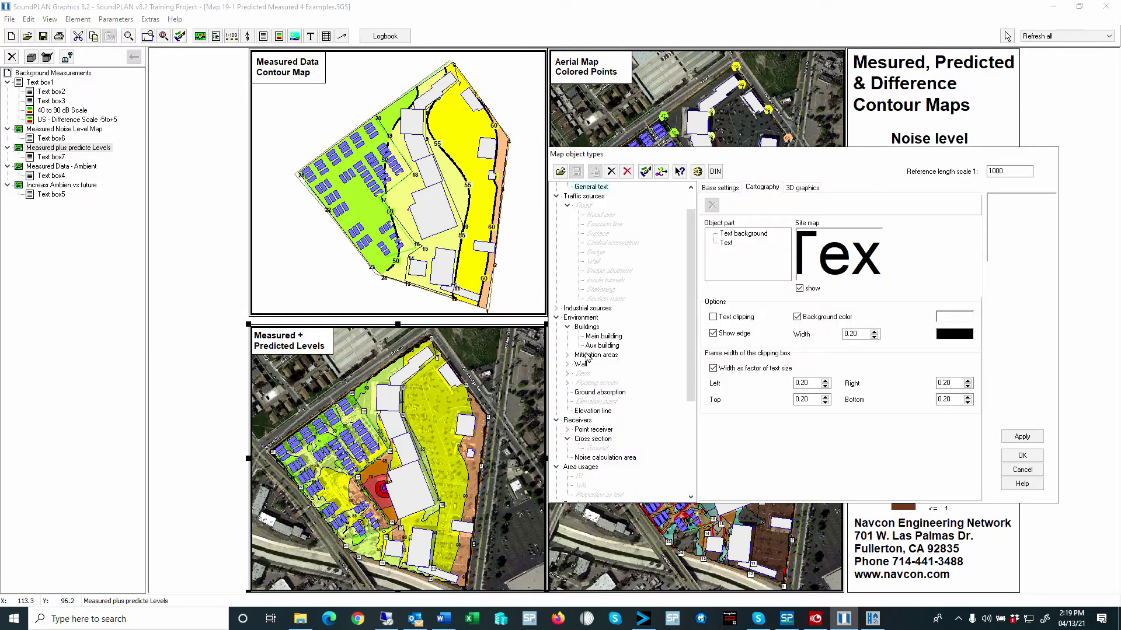
left_click(556, 420)
scroll(656, 445, "down", 4)
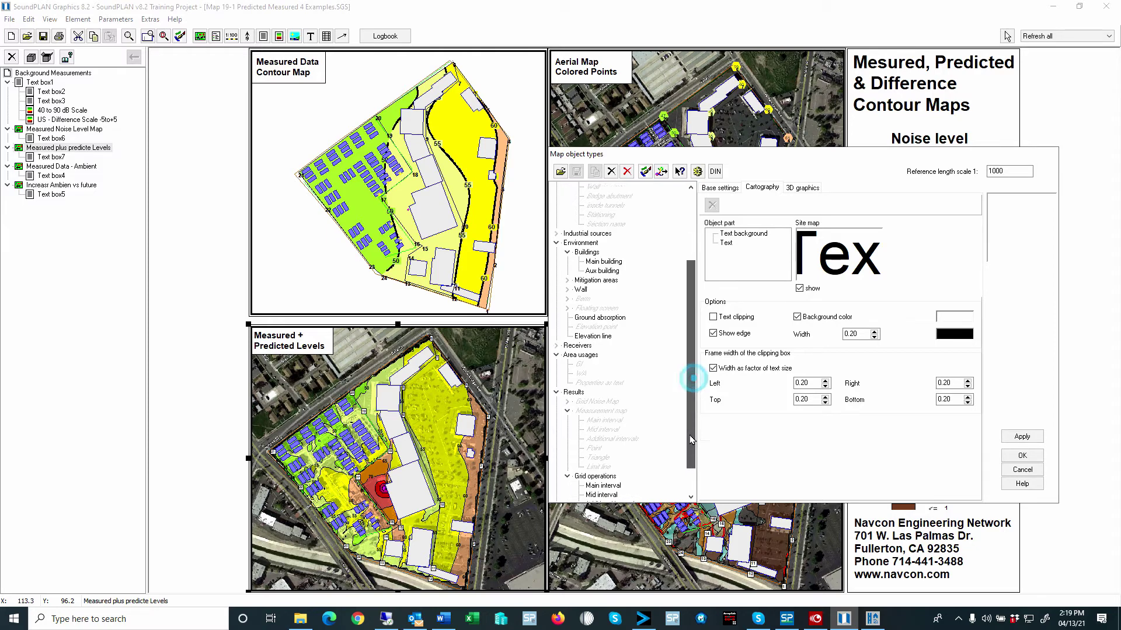
left_click(605, 442)
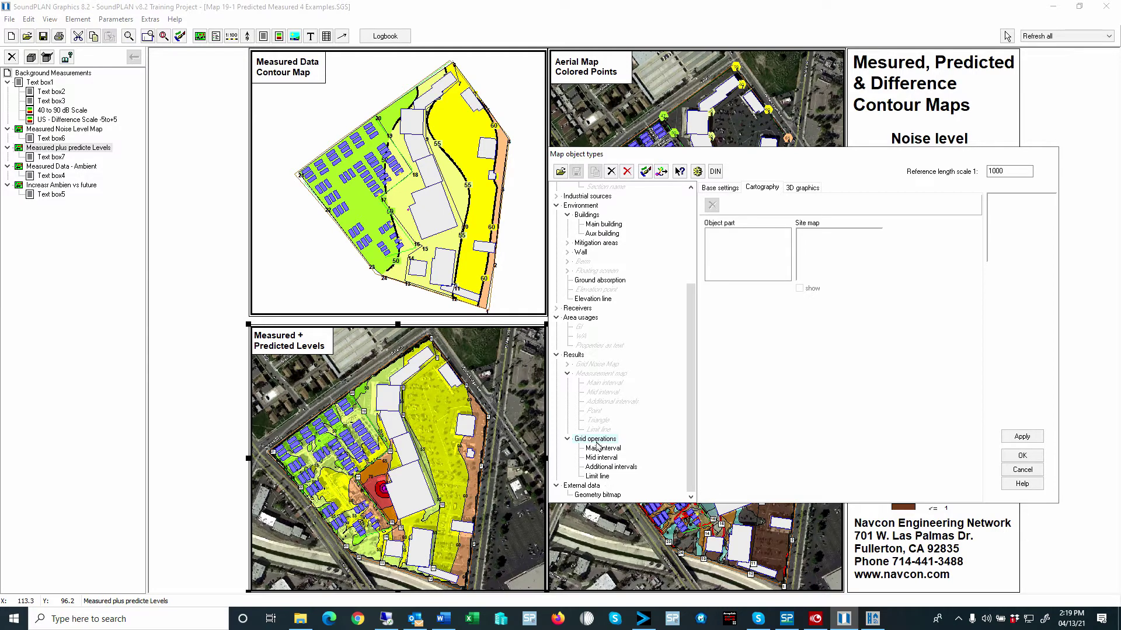
left_click(722, 188)
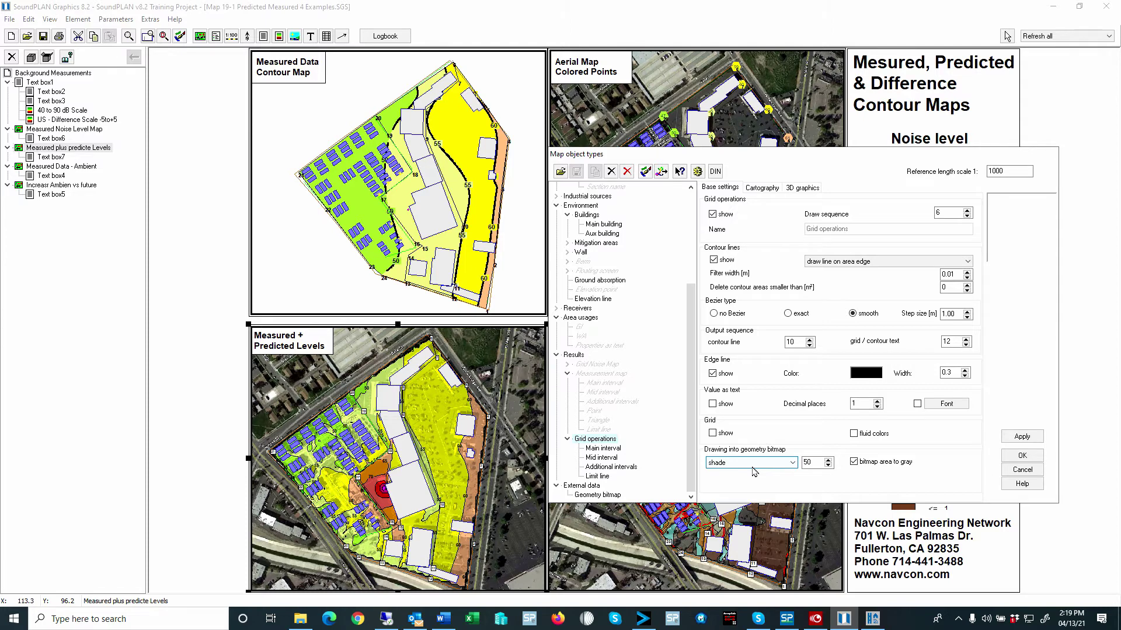
key("Return")
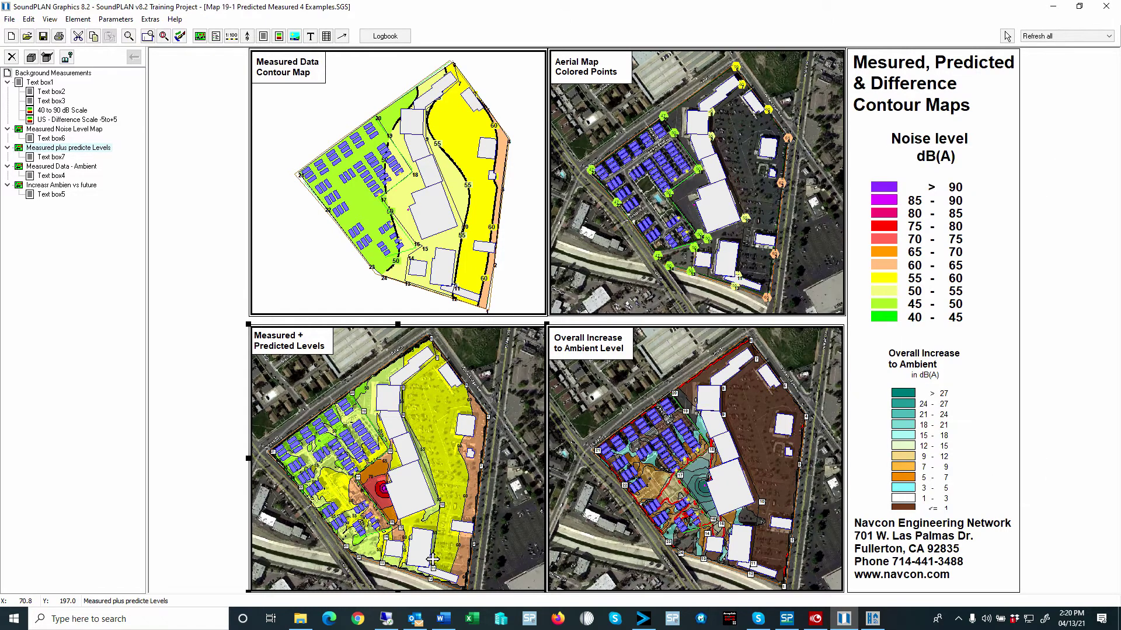
- Move the Overall Increase to Ambient scale up slightly and extend its lower edge to fit the lowest class
left_click(709, 388)
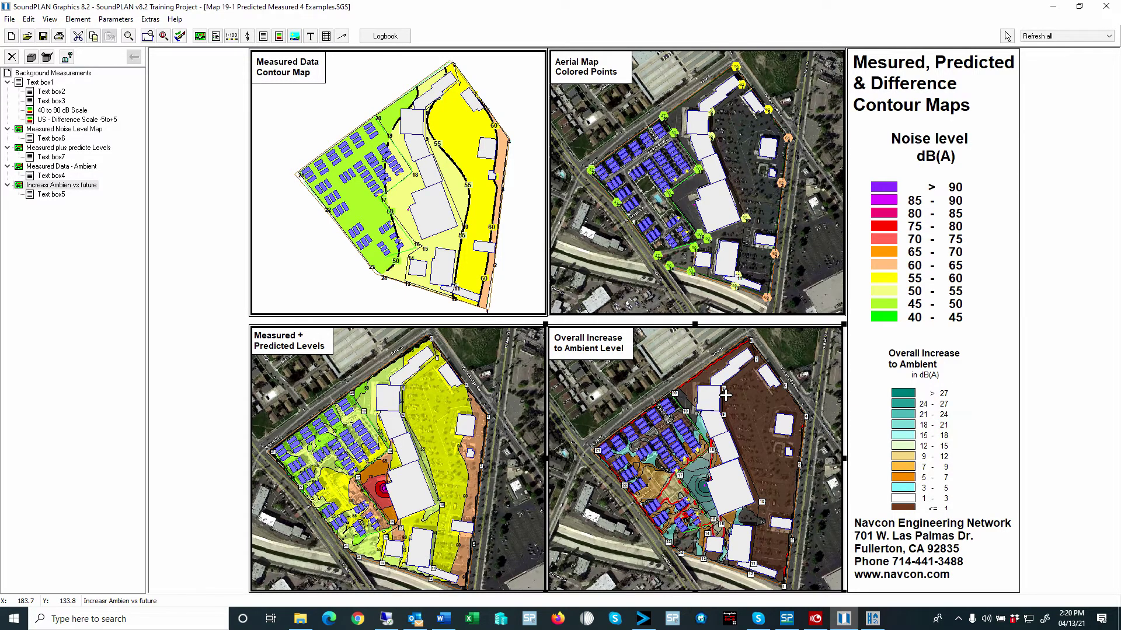
left_click_drag(922, 422, 924, 417)
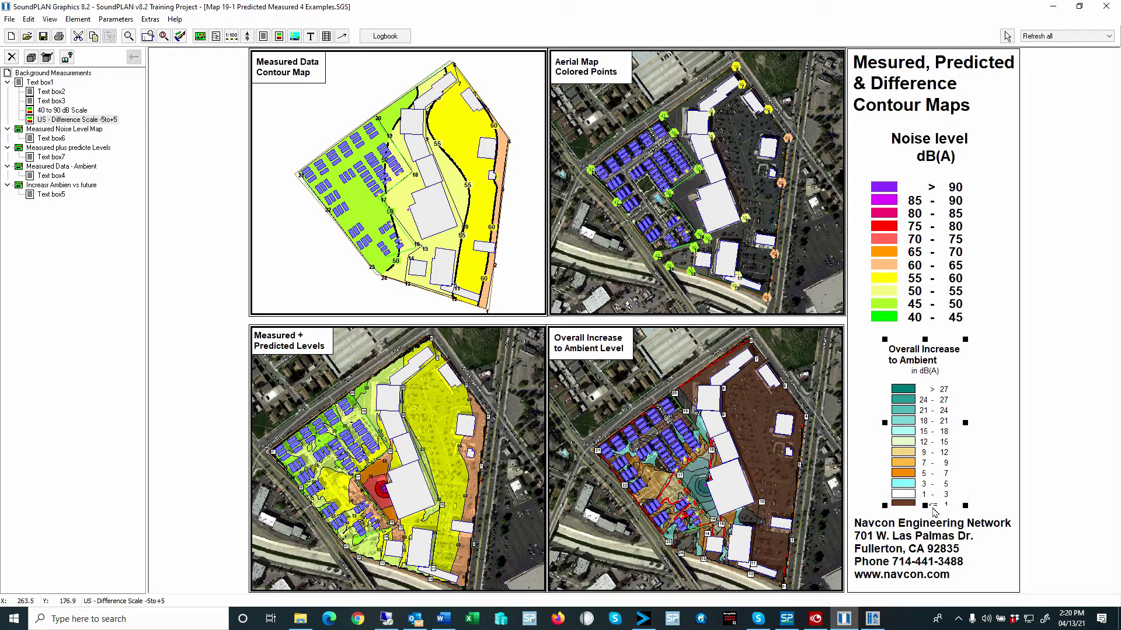
left_click_drag(924, 505, 924, 520)
- Open the file selection manager of the Overall Increase to Ambient Level map
left_click(708, 428)
right_click(708, 430)
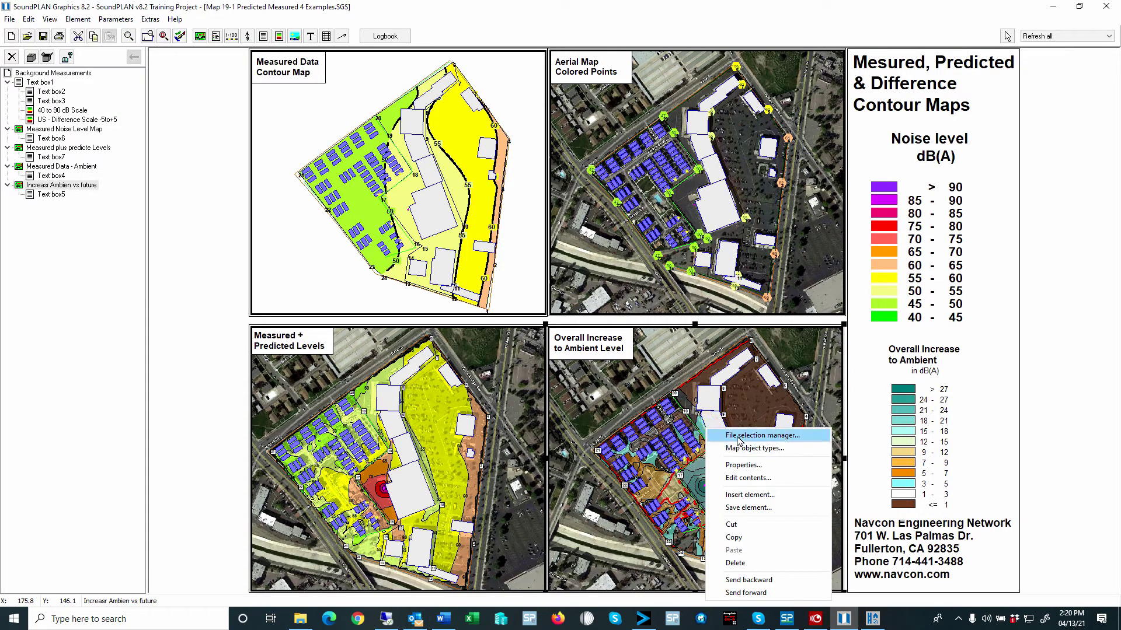
left_click(736, 435)
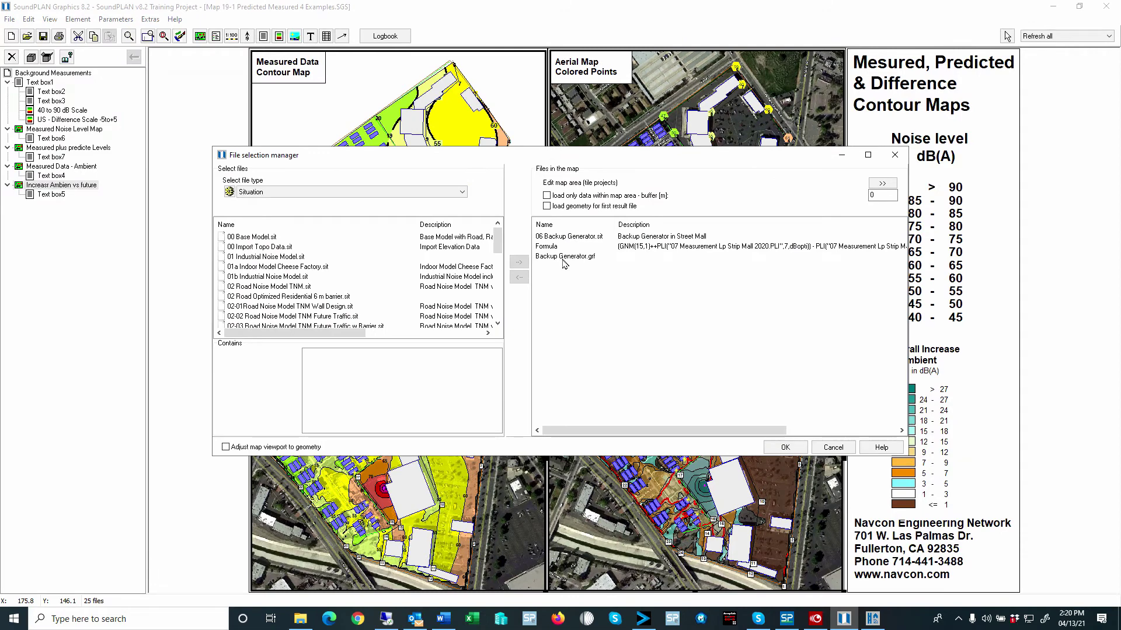
- Examine the Overall Increase map's formula, from the GNM and measurement sum to the subtracted 07 Measurement Lp Strip Mall 2020.PLI term, and accept it
double_click(547, 250)
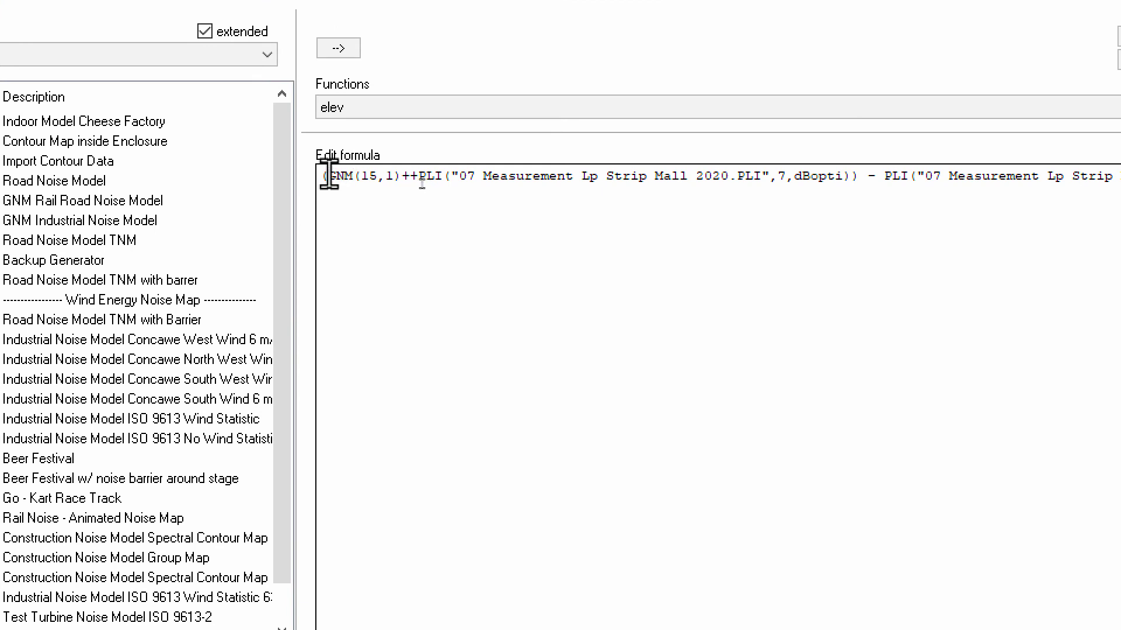
left_click_drag(323, 175, 848, 178)
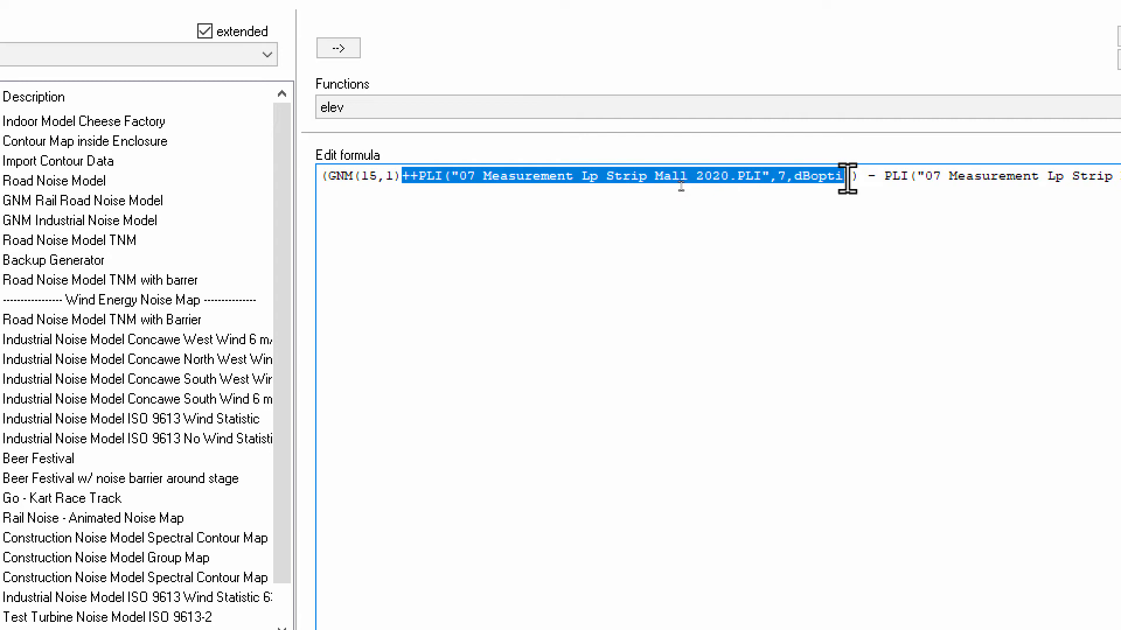
left_click_drag(848, 178, 856, 176)
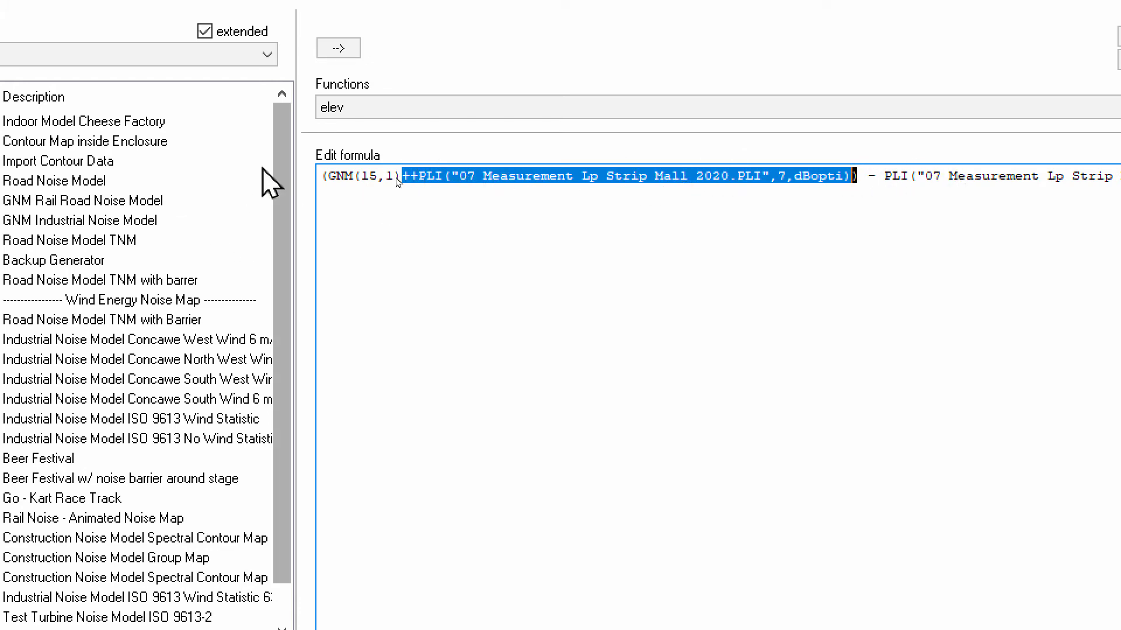
left_click(695, 183)
left_click_drag(834, 175, 1120, 187)
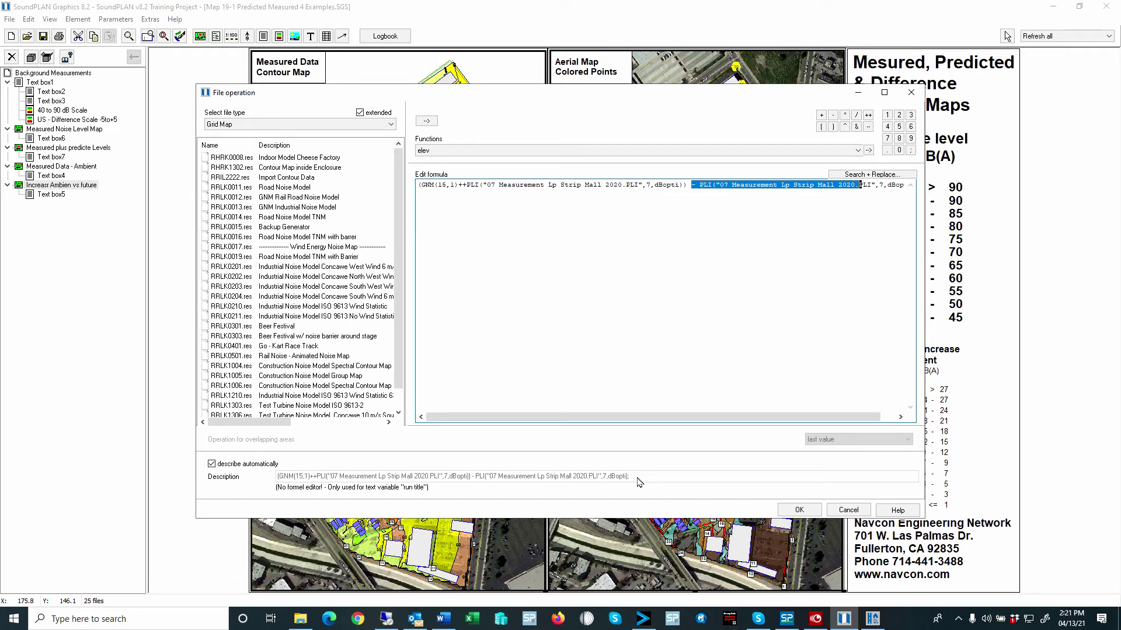
left_click(799, 510)
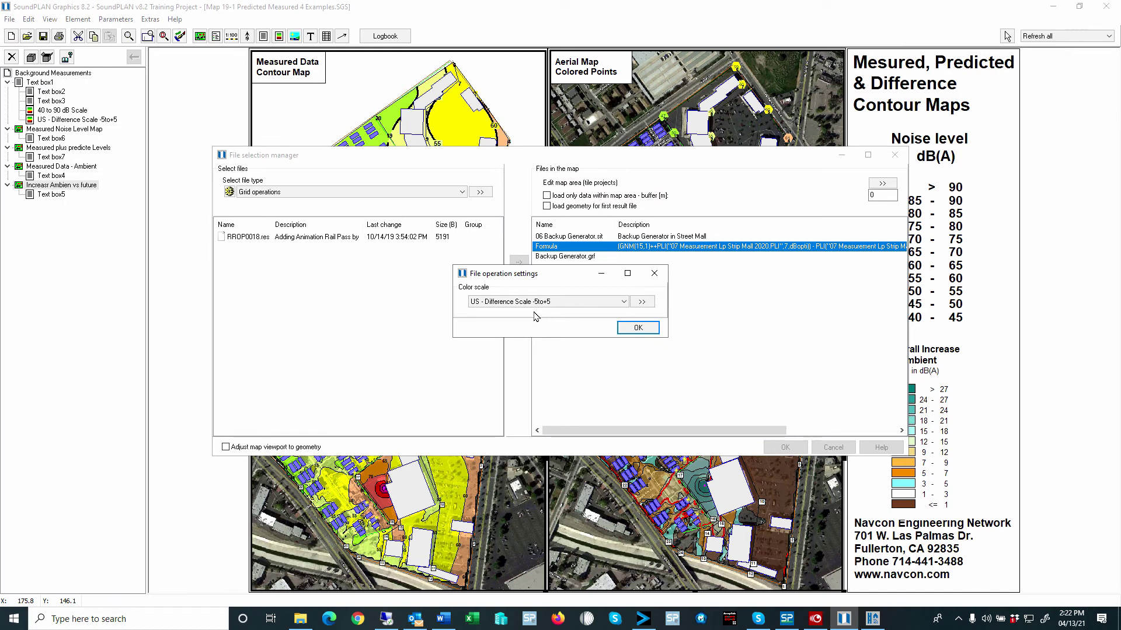
- Select US - Difference Scale -5to+5 as the formula's color scale and confirm the map's file selection
left_click(513, 305)
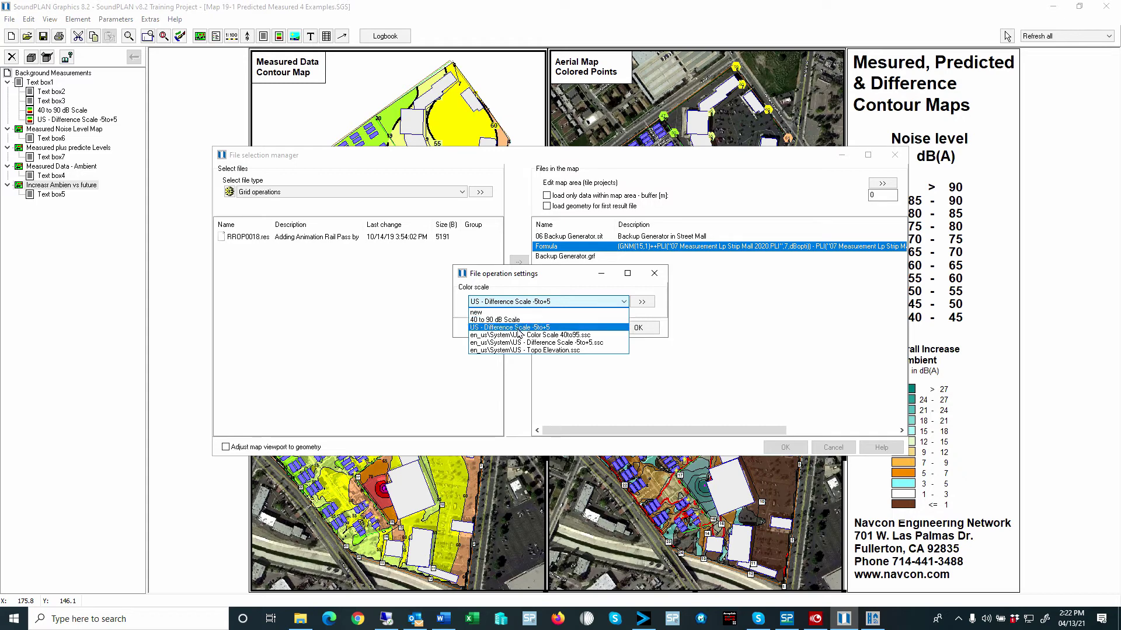
left_click(517, 328)
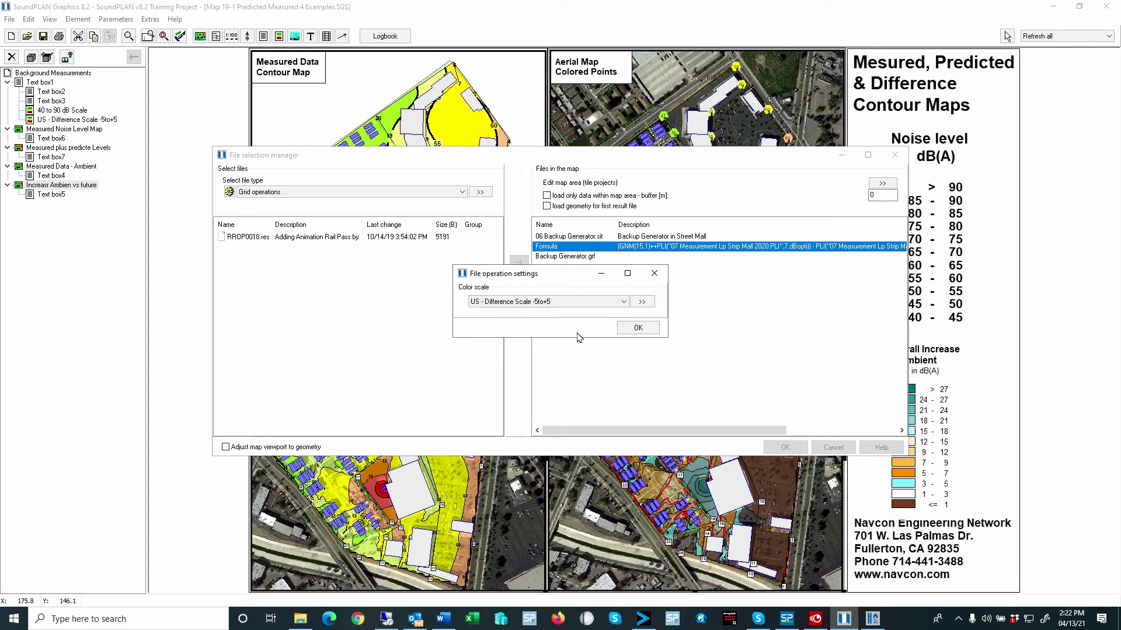
left_click(638, 327)
left_click(784, 448)
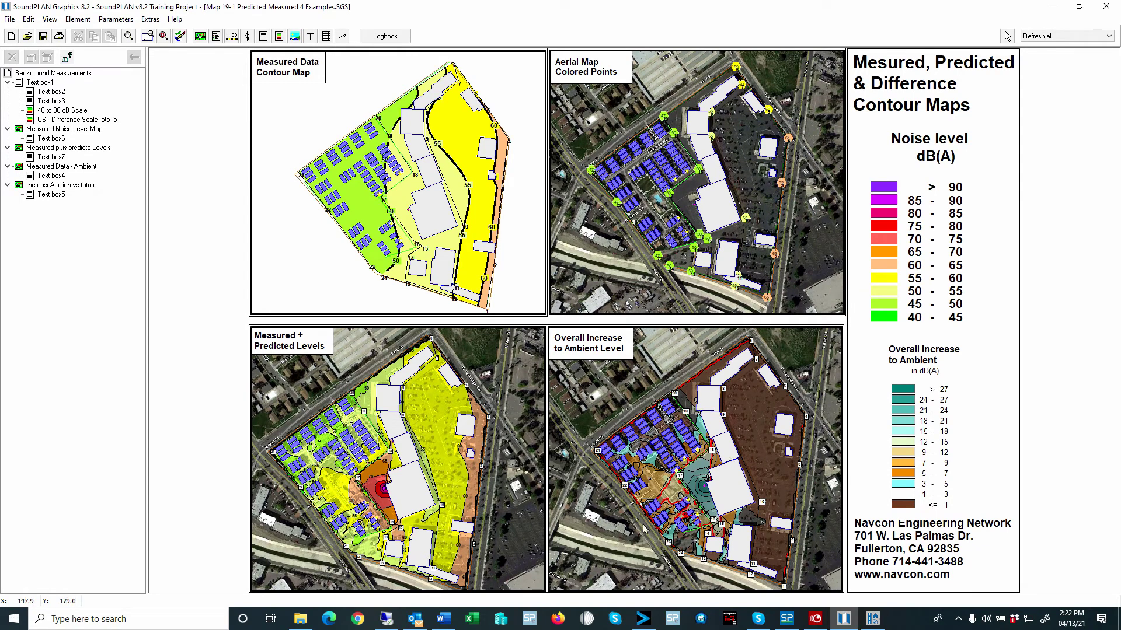
- Inspect the Overall Increase to Ambient Level map up close and return to the full sheet
left_click(164, 37)
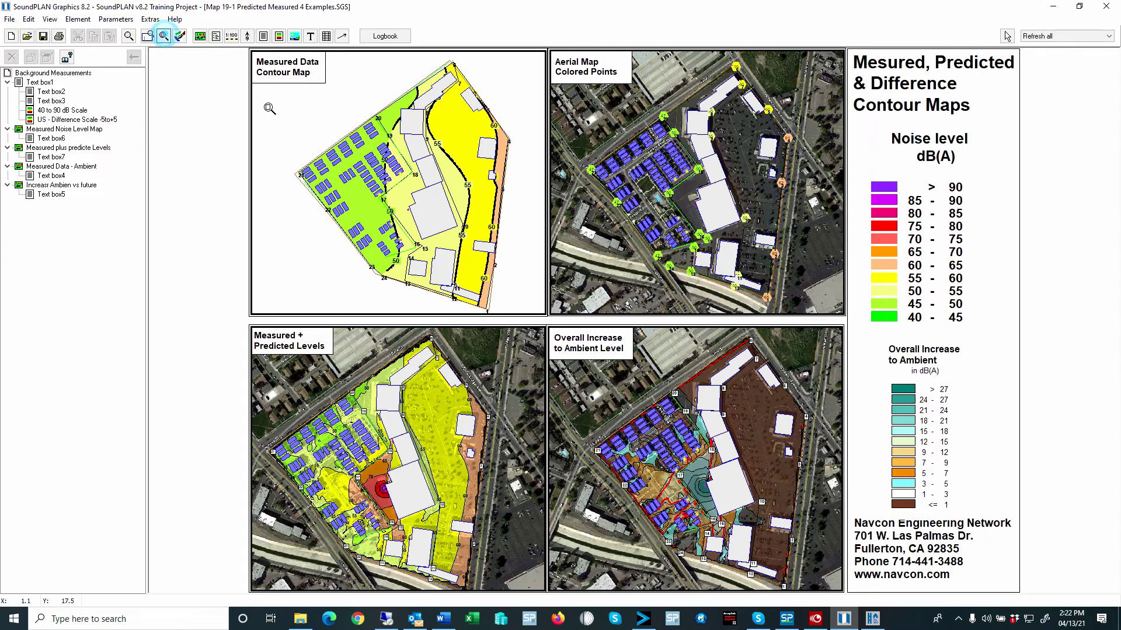
left_click(691, 453)
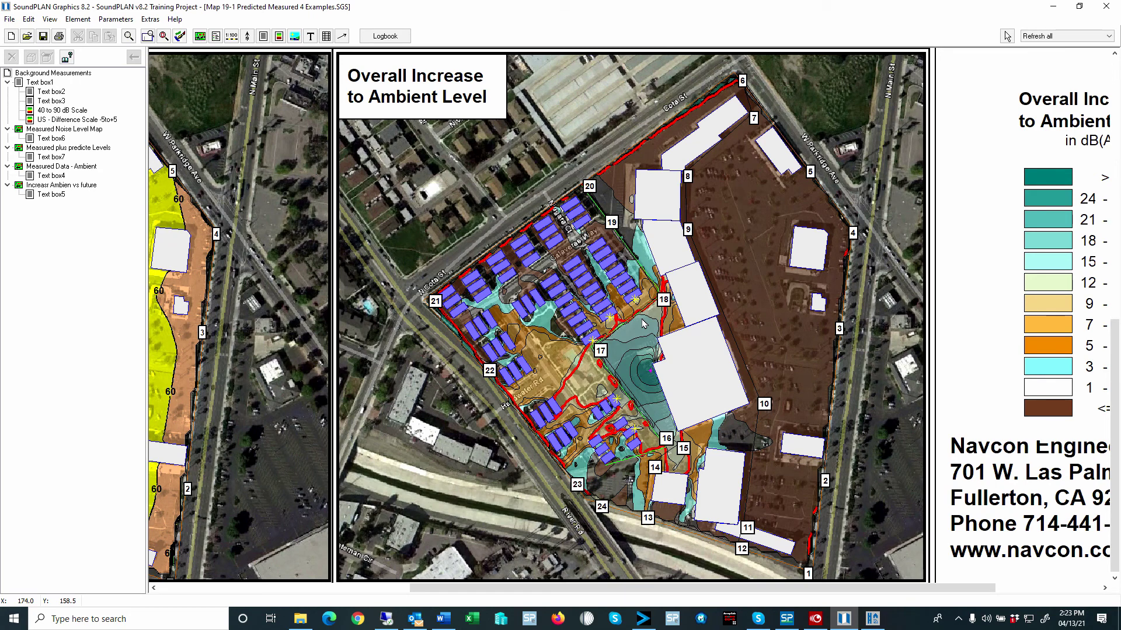
left_click(147, 36)
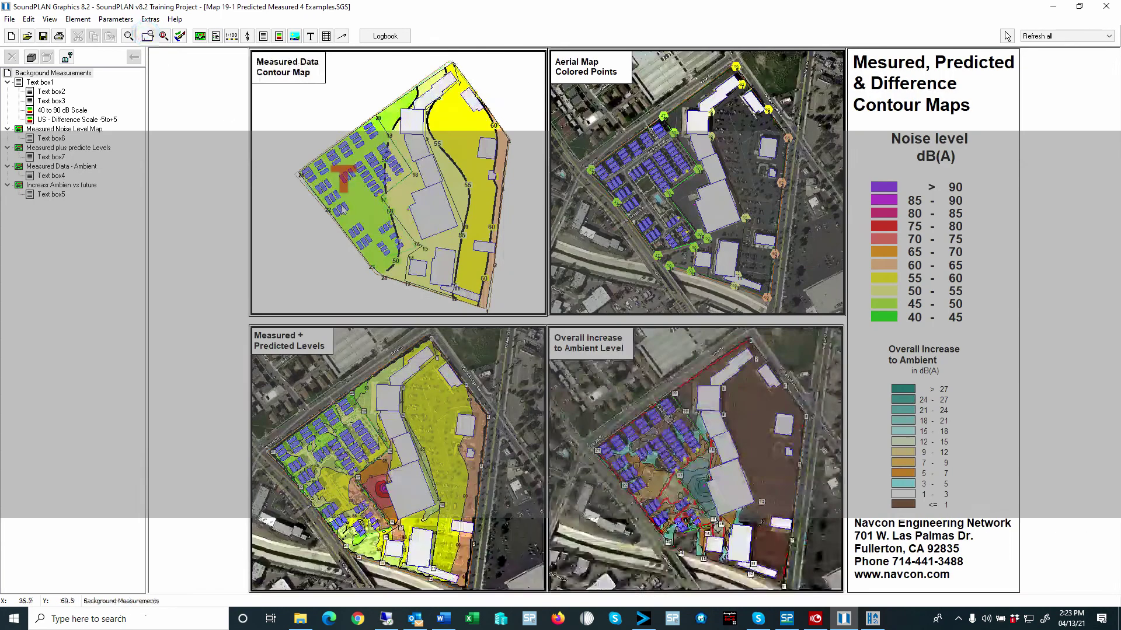